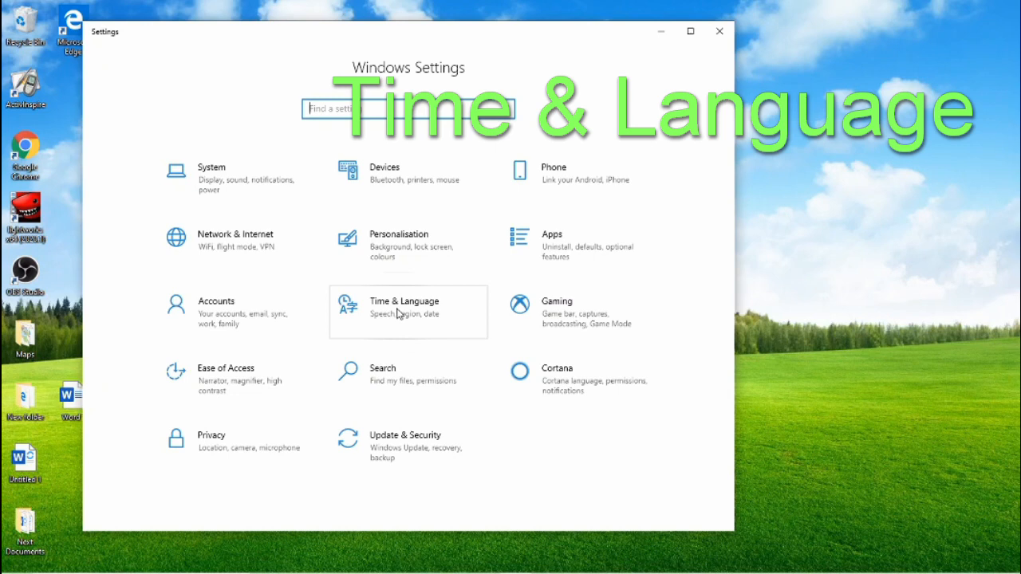
Step: Add Urdu (Pakistan) as a preferred language in the Time & Language settings and install its language pack
click(398, 311)
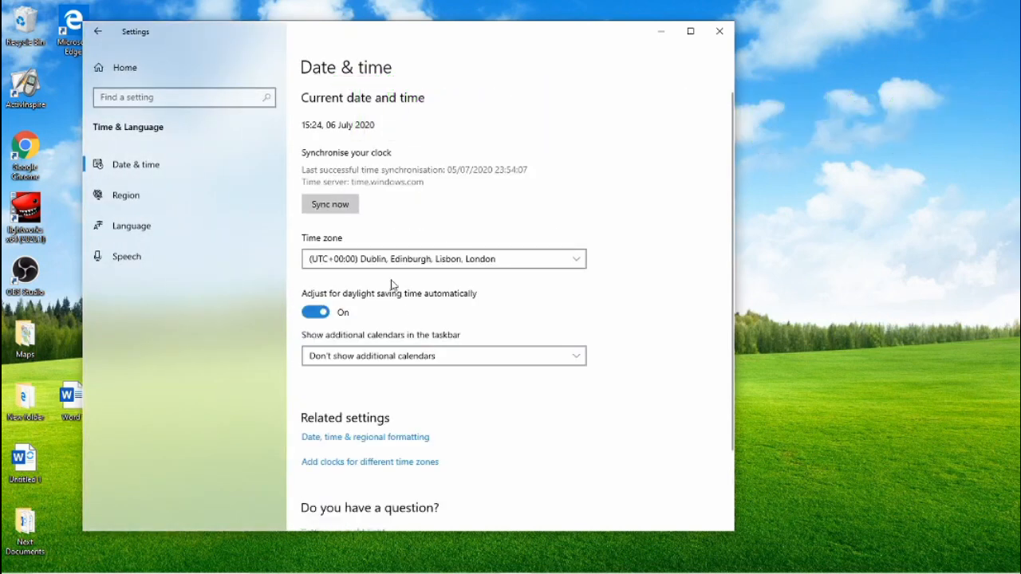
click(133, 228)
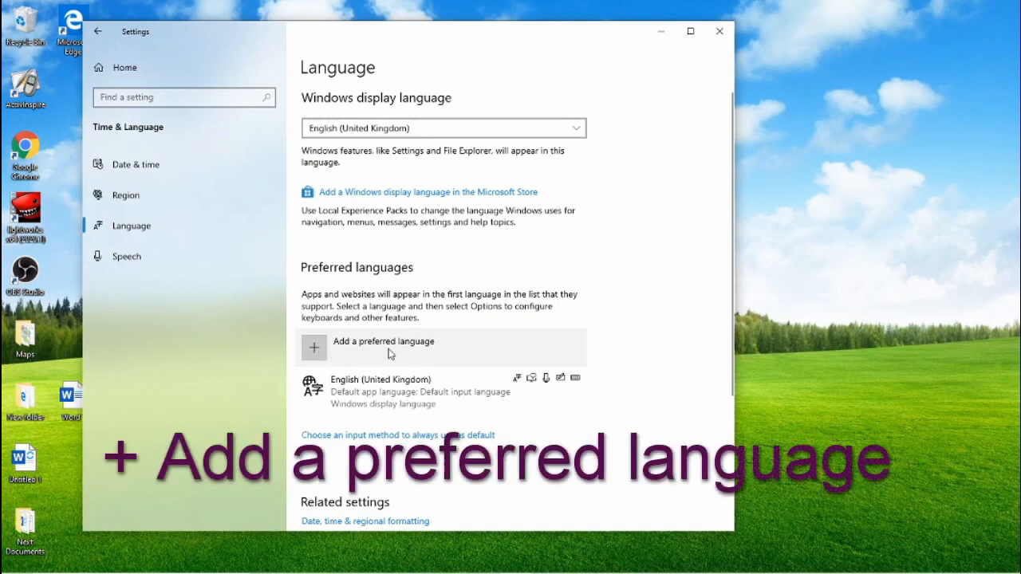
click(313, 350)
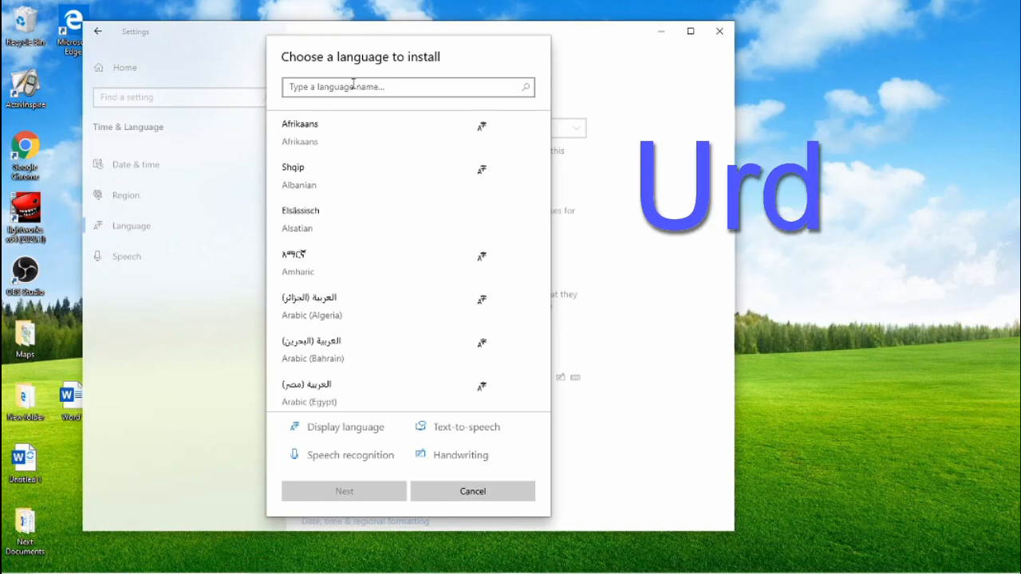
text(urdu)
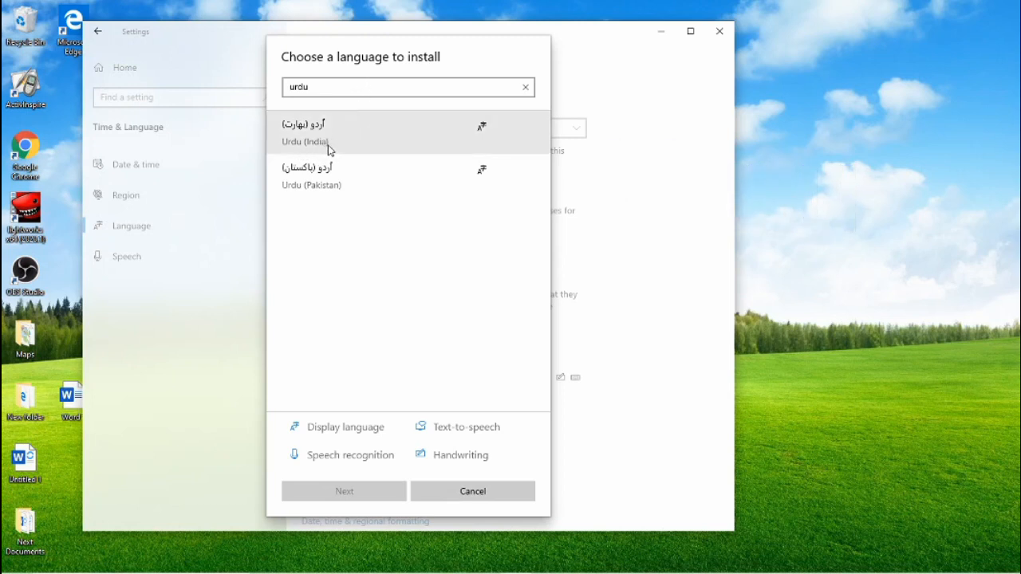
click(310, 182)
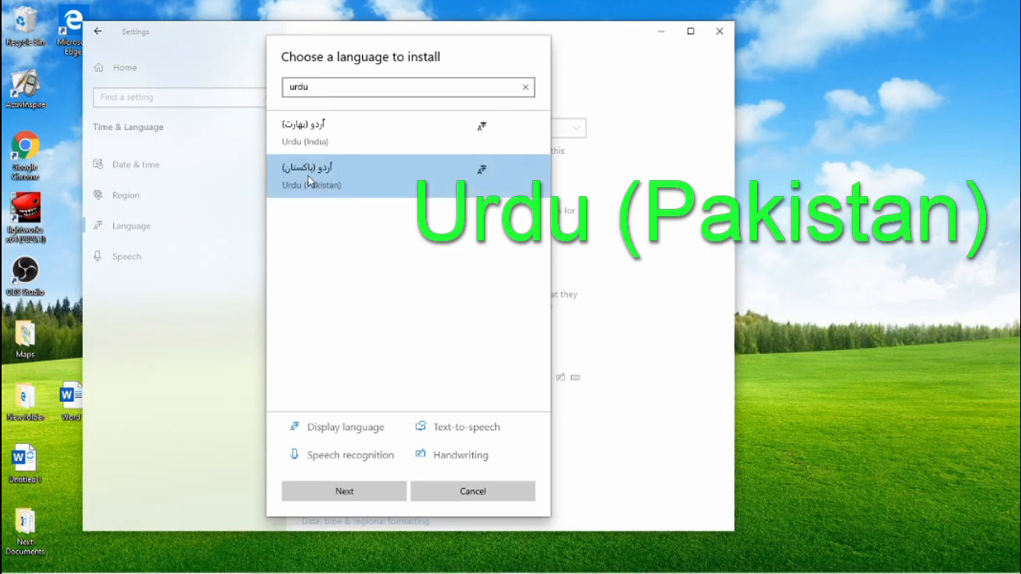
click(343, 492)
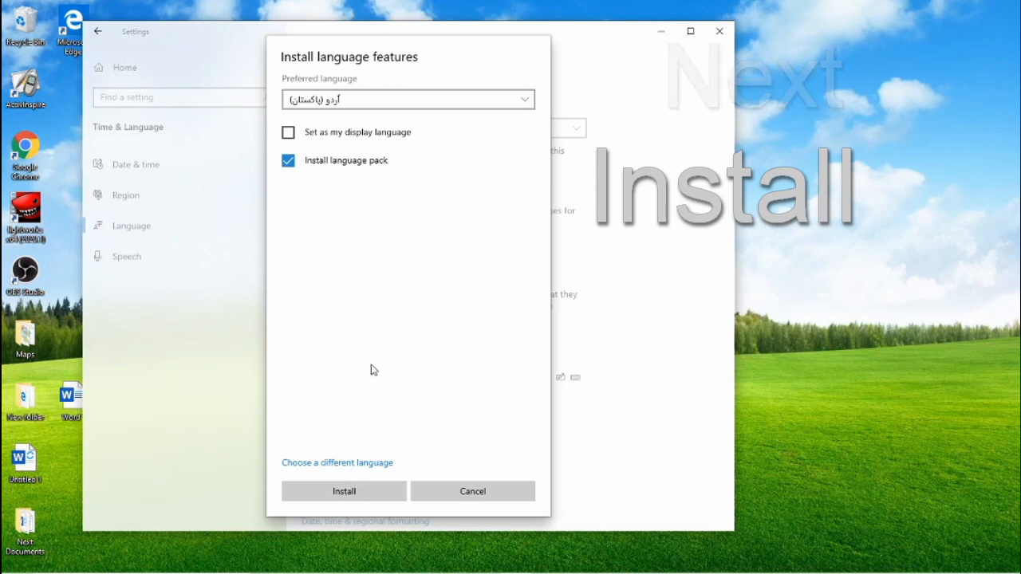
click(342, 491)
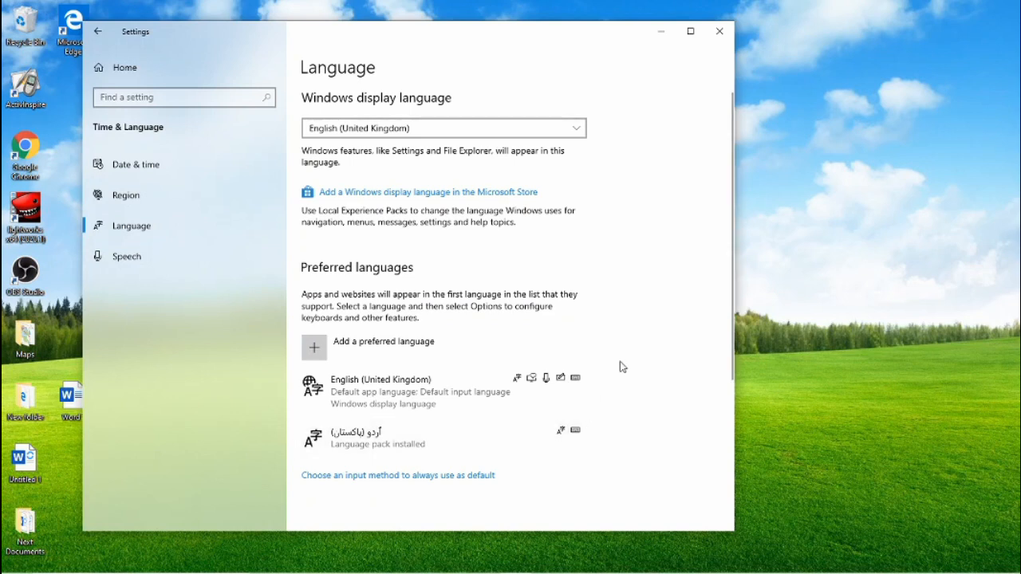
Step: Minimize the settings window and switch the input language to Urdu (Pakistan) with the Urdu keyboard
click(662, 34)
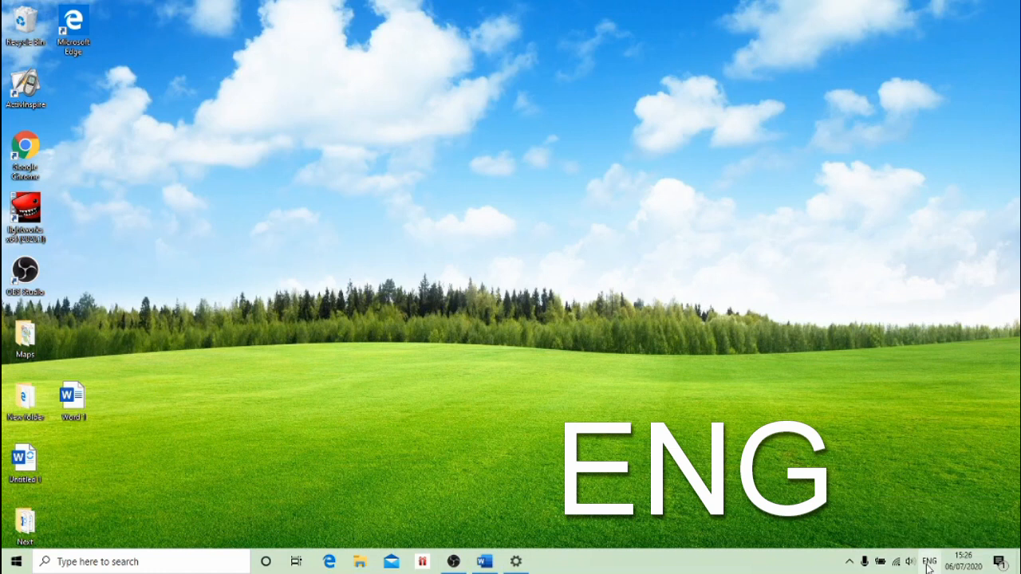
click(929, 561)
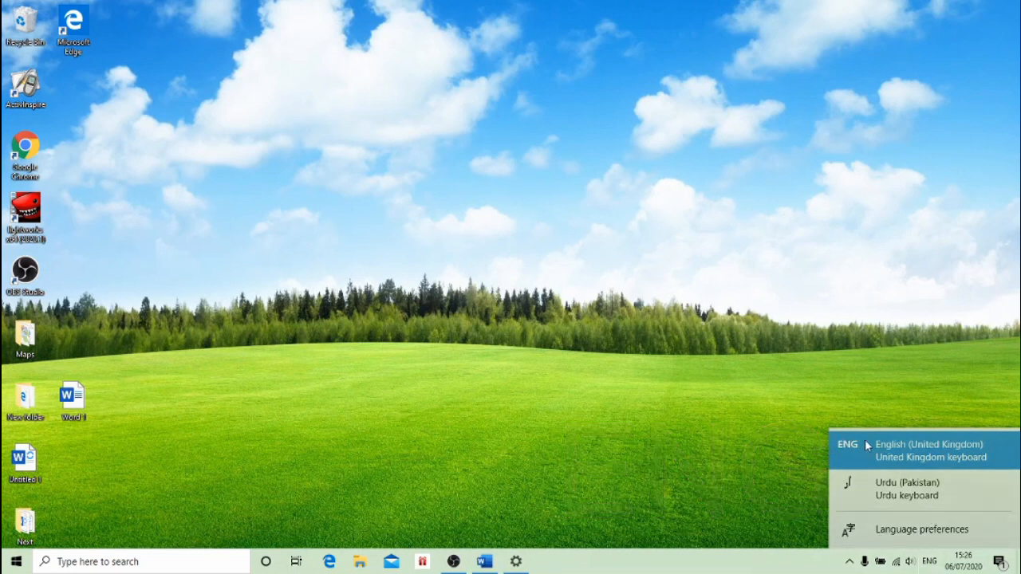
click(909, 492)
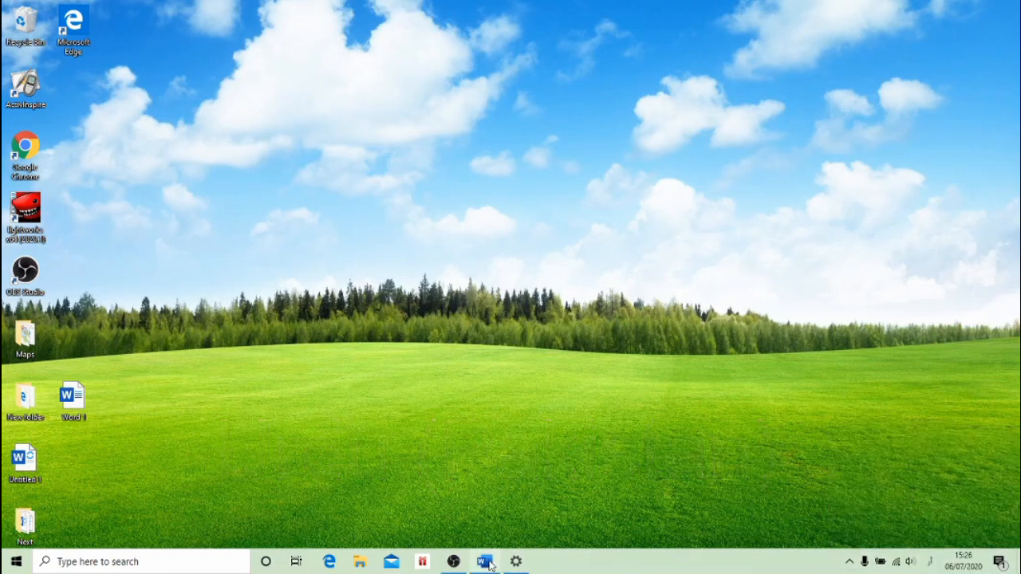
Step: Open the Word 1 document, write the Urdu letters م و ر at font size 48, and minimize it
double_click(78, 408)
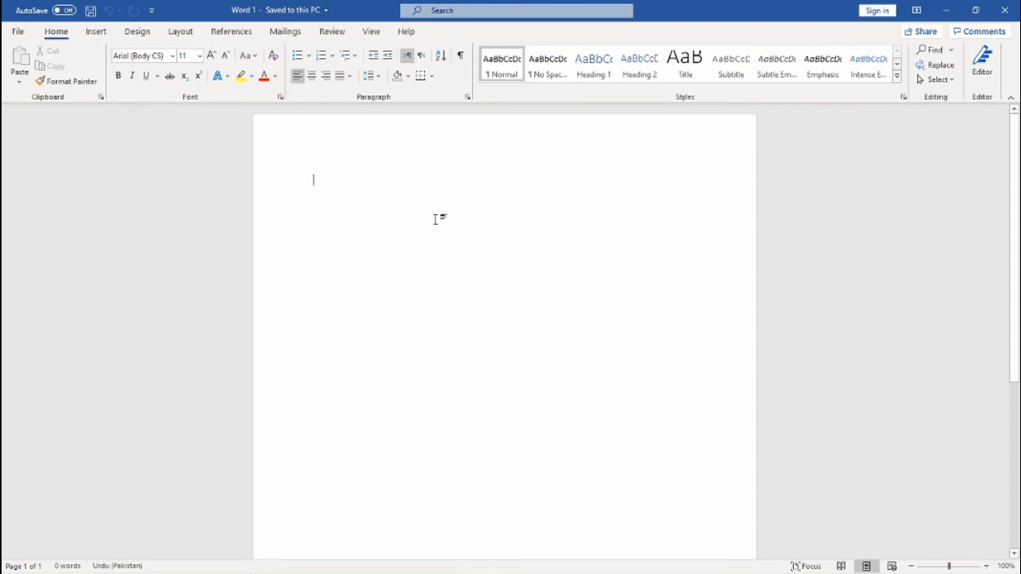
text(-)
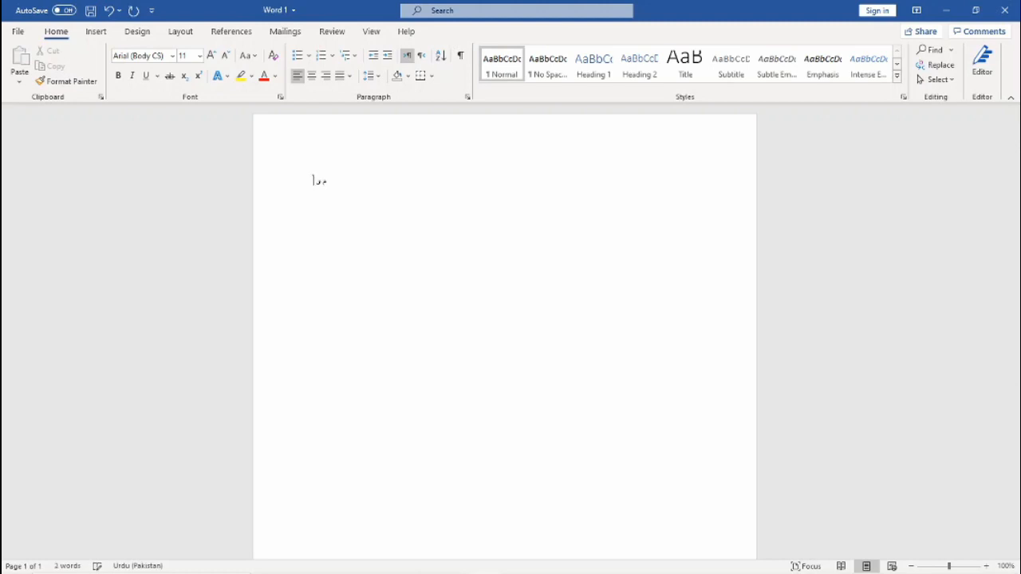
key(ctrl+a)
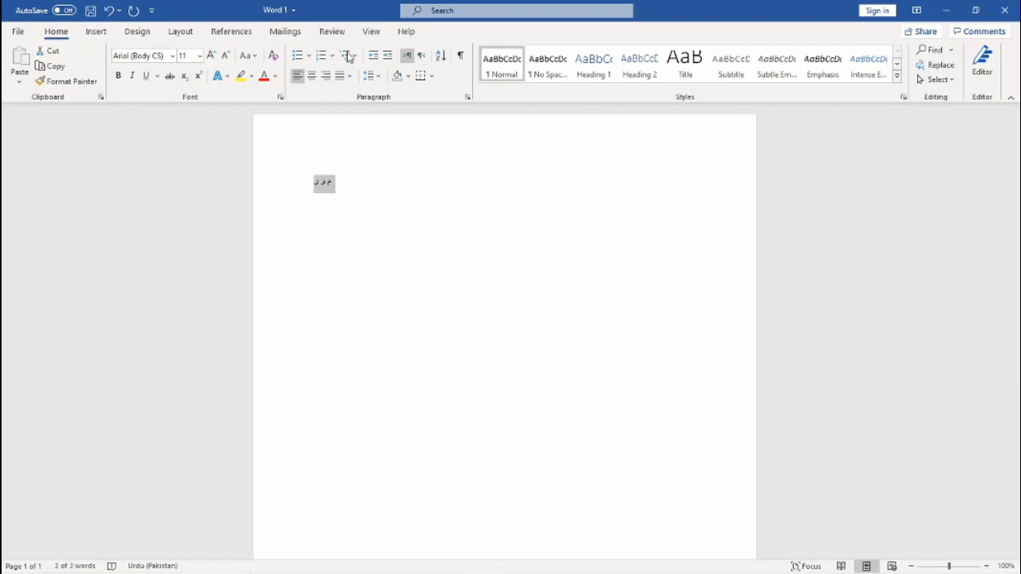
click(200, 56)
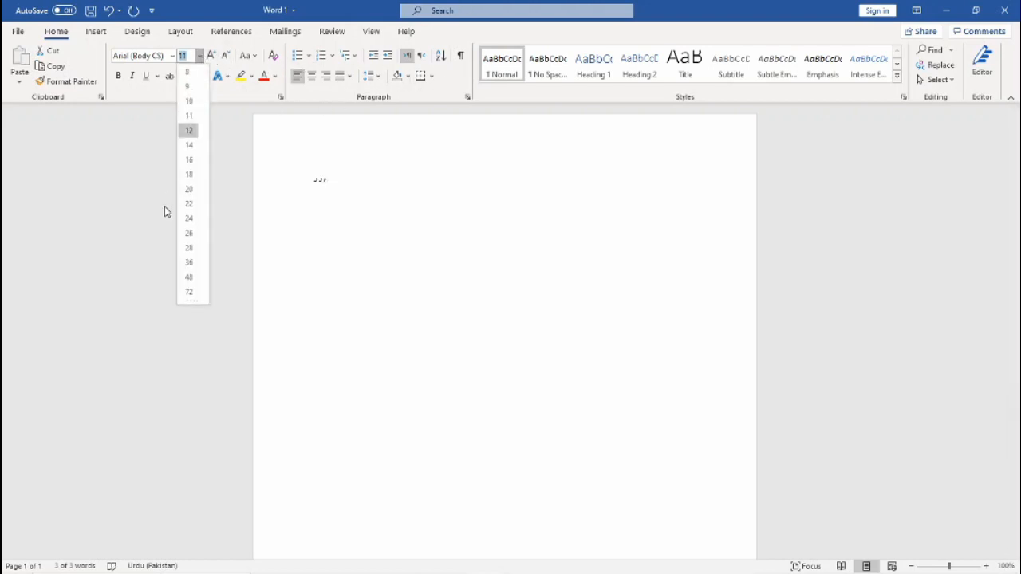
click(188, 277)
click(399, 294)
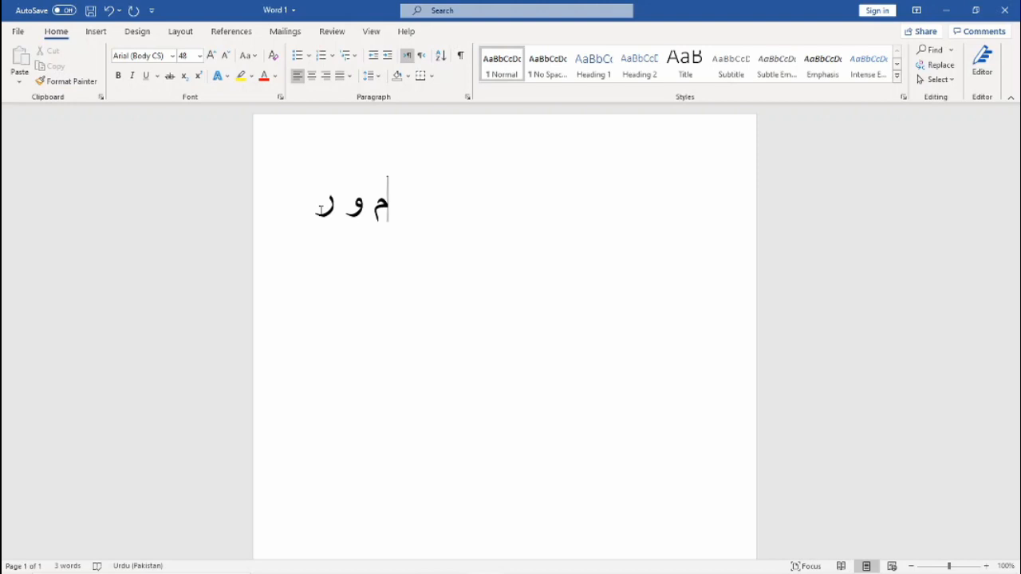
click(948, 11)
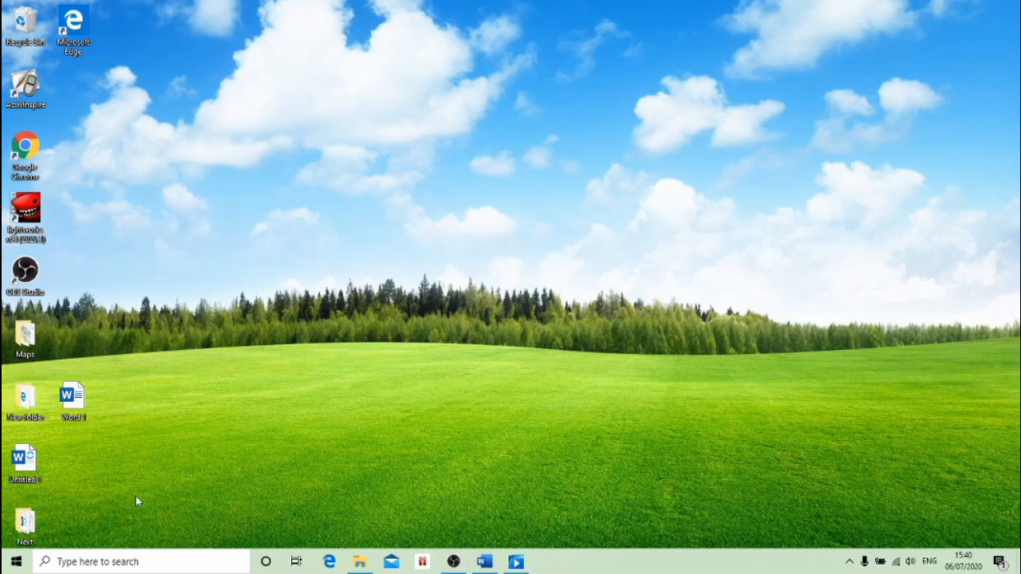
Step: Open the language options for Urdu (Pakistan) in the Time & Language section of Windows Settings
click(15, 567)
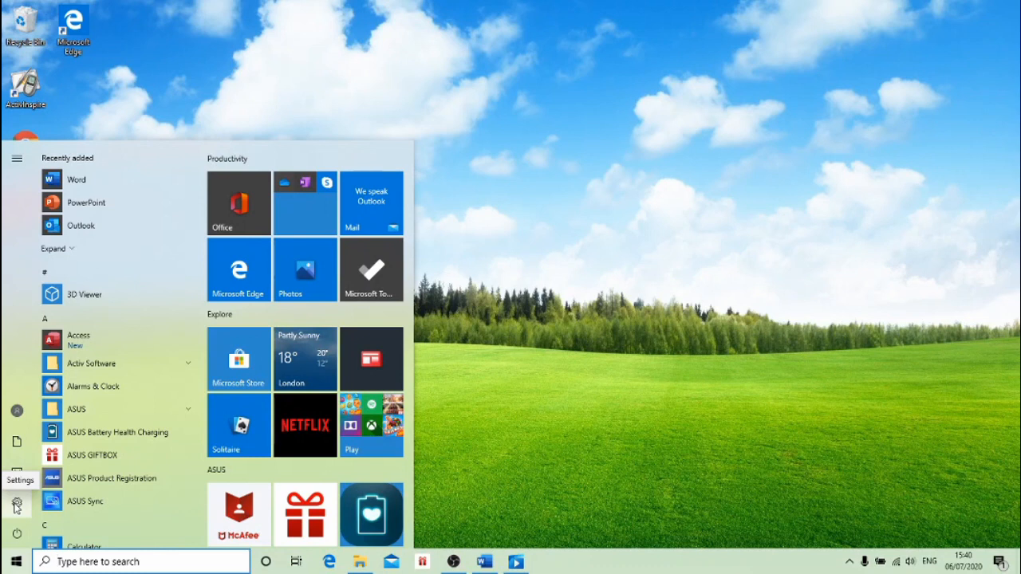
click(15, 508)
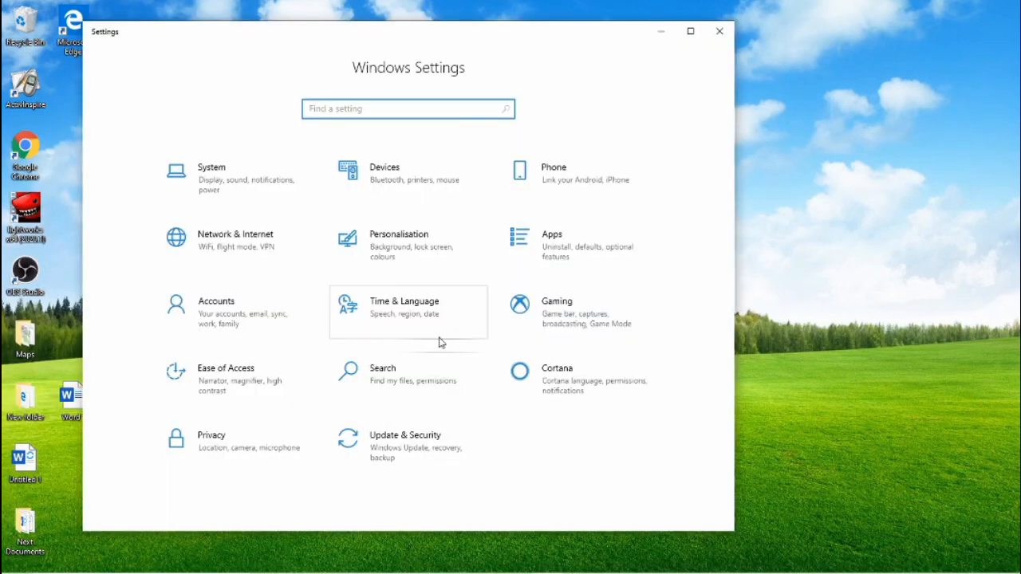
click(384, 314)
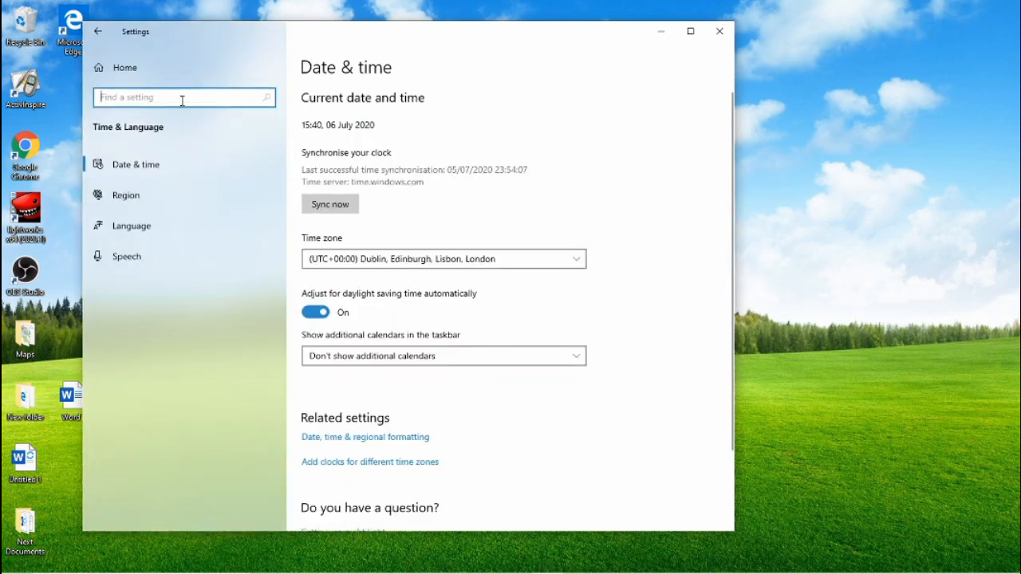
click(128, 229)
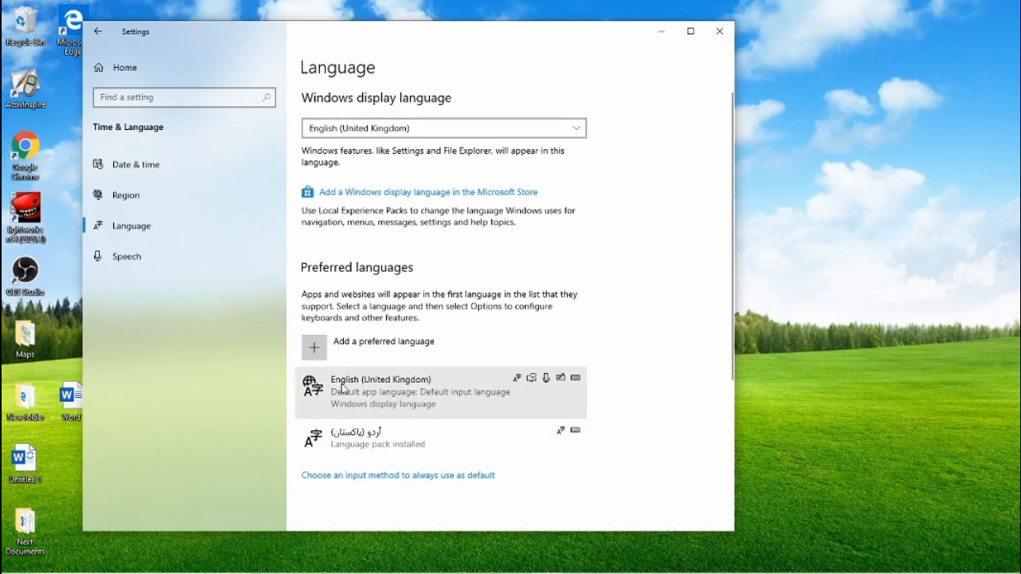
click(403, 447)
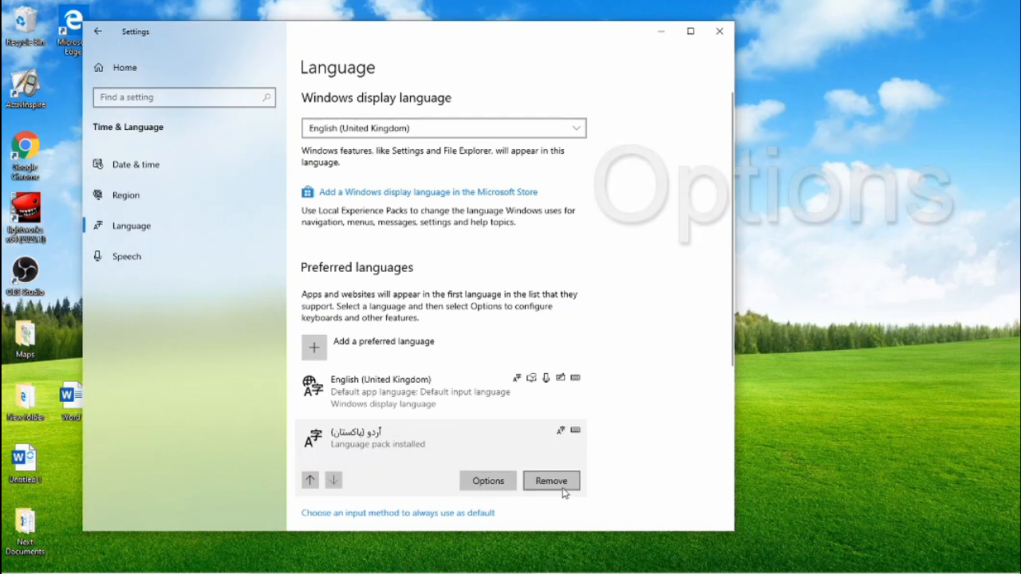
click(488, 483)
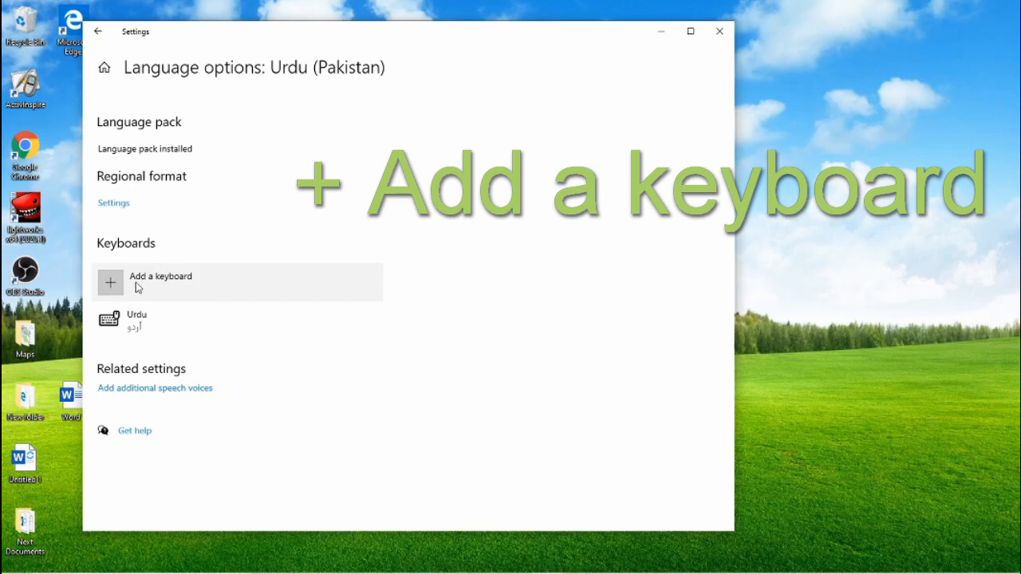
Step: Add the Phonetic keyboard to the Urdu (Pakistan) keyboards
click(111, 288)
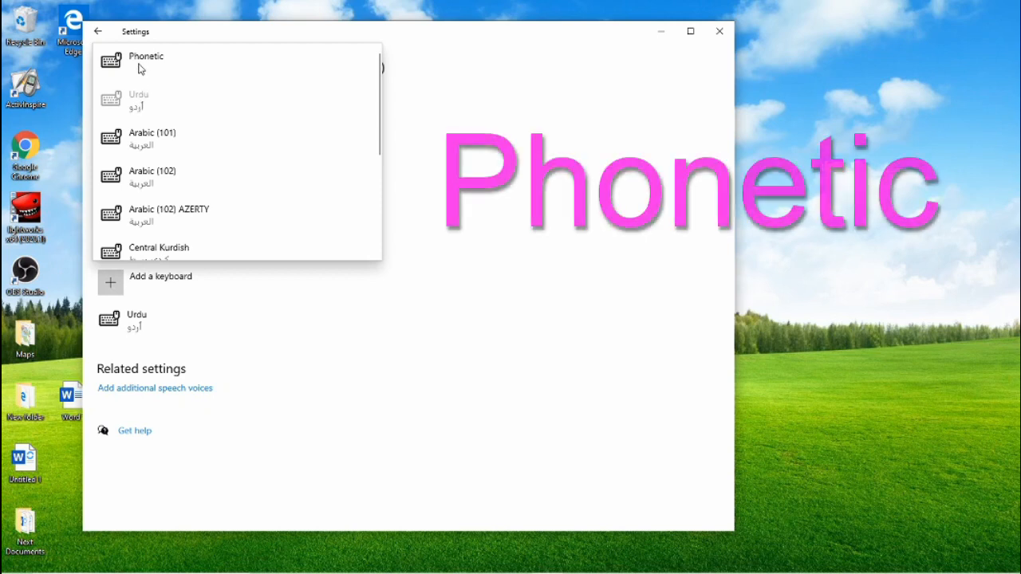
click(134, 66)
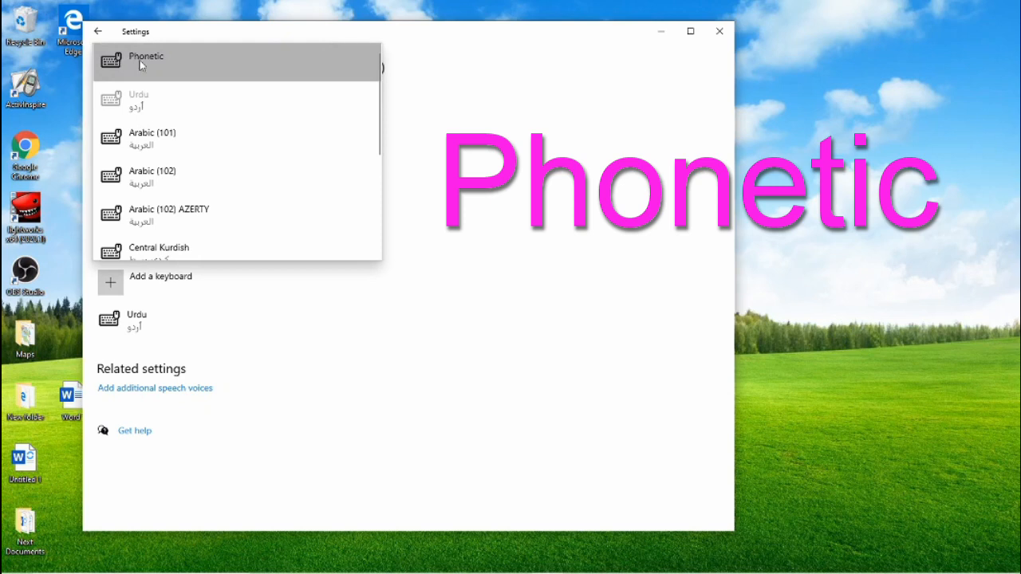
click(140, 65)
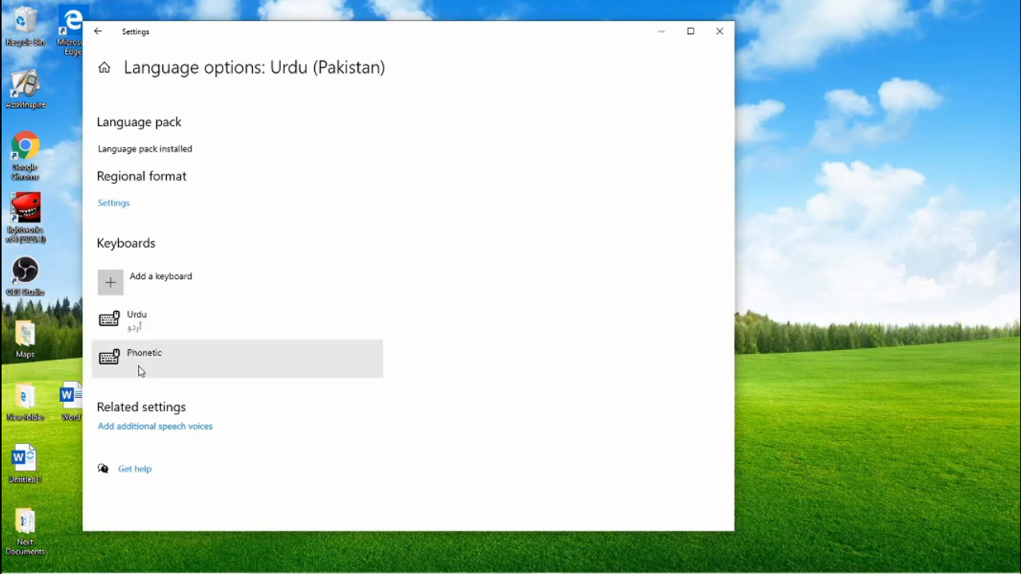
Step: Minimize the settings window and switch the input method to Urdu (Pakistan) with the Phonetic keyboard
click(659, 32)
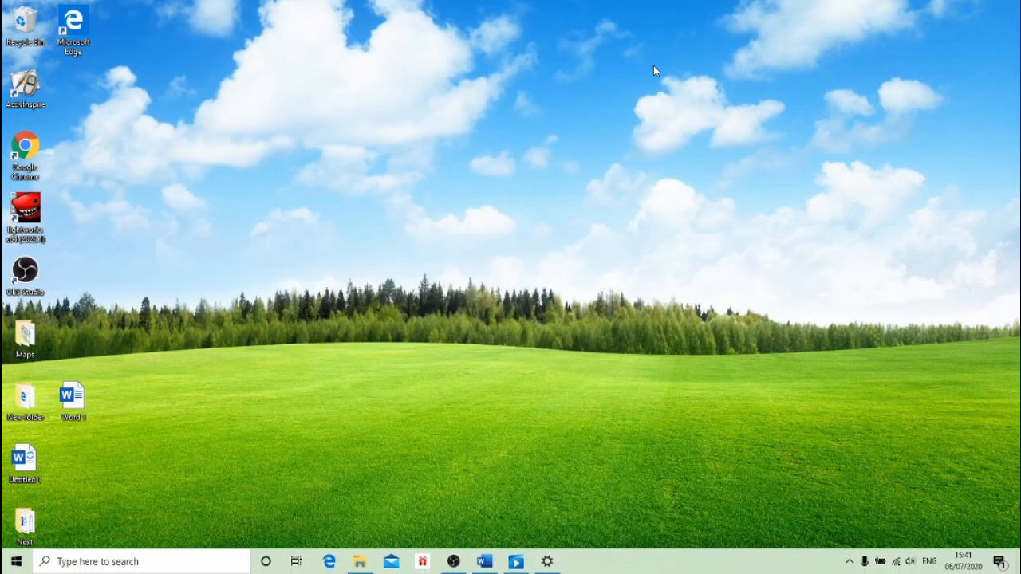
click(930, 562)
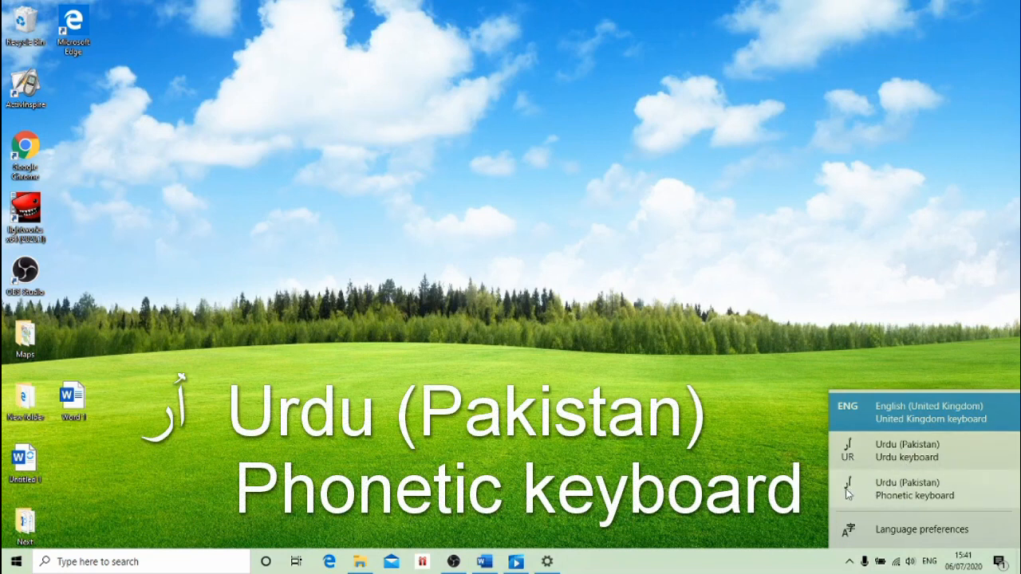
click(902, 496)
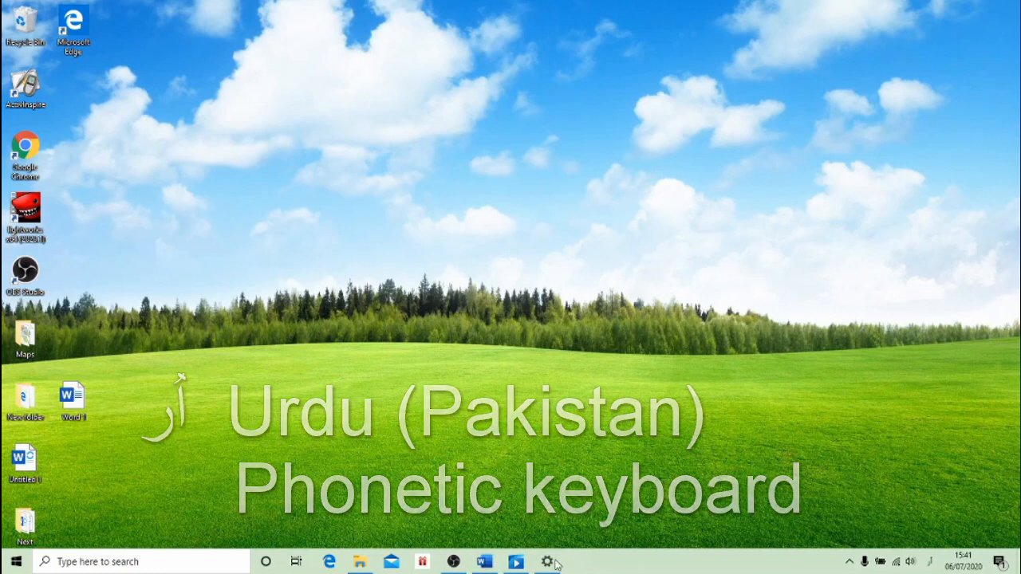
mouse_move(551, 566)
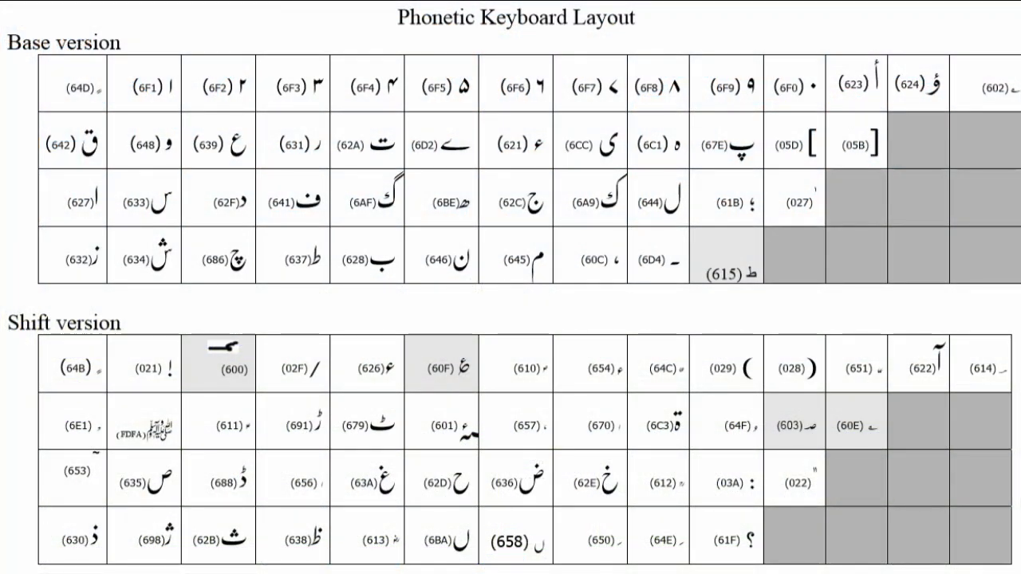
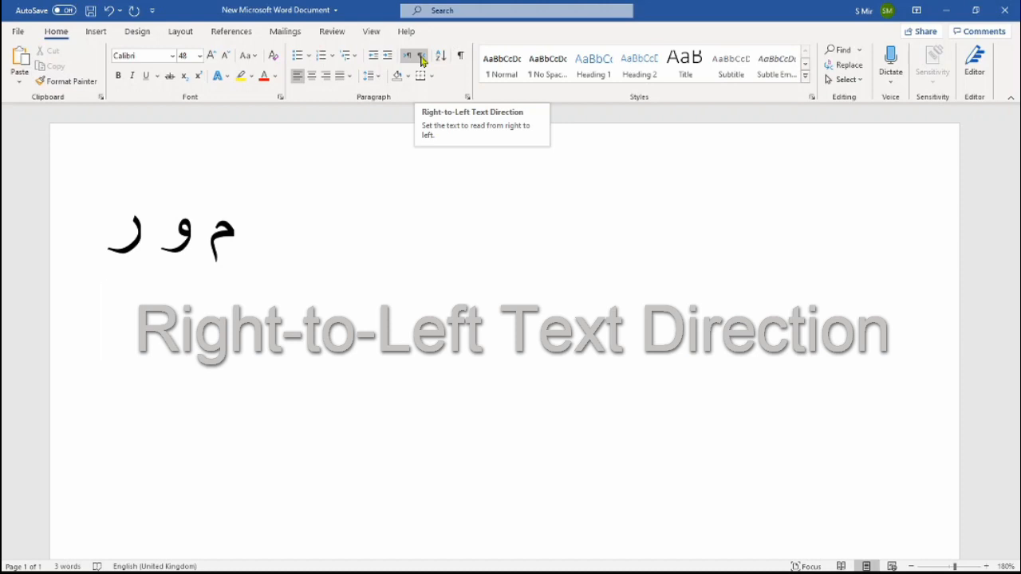
Step: Set the new line below the letters to right-to-left text direction and write سارا پارک جا on it
click(423, 55)
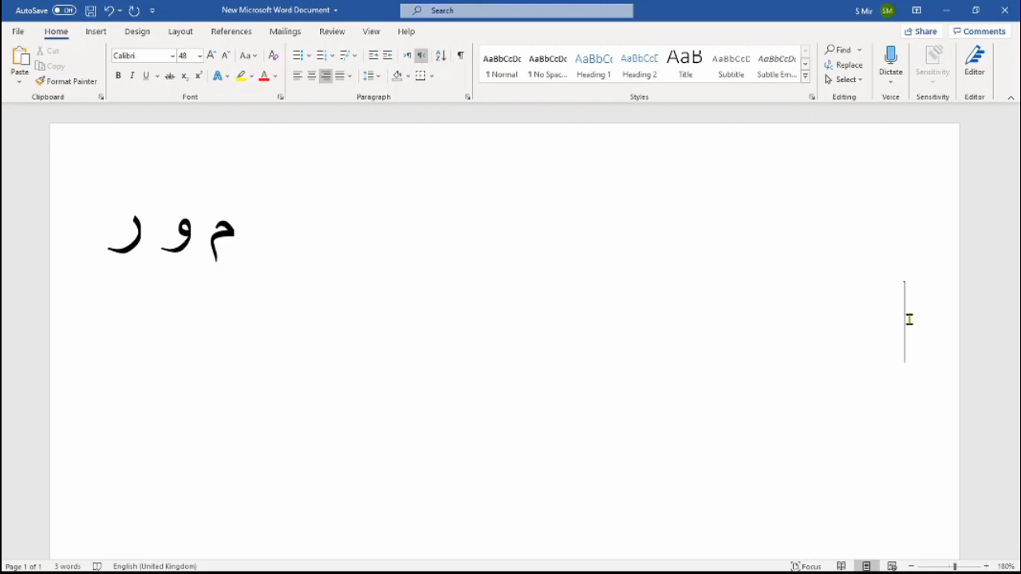
text(س)
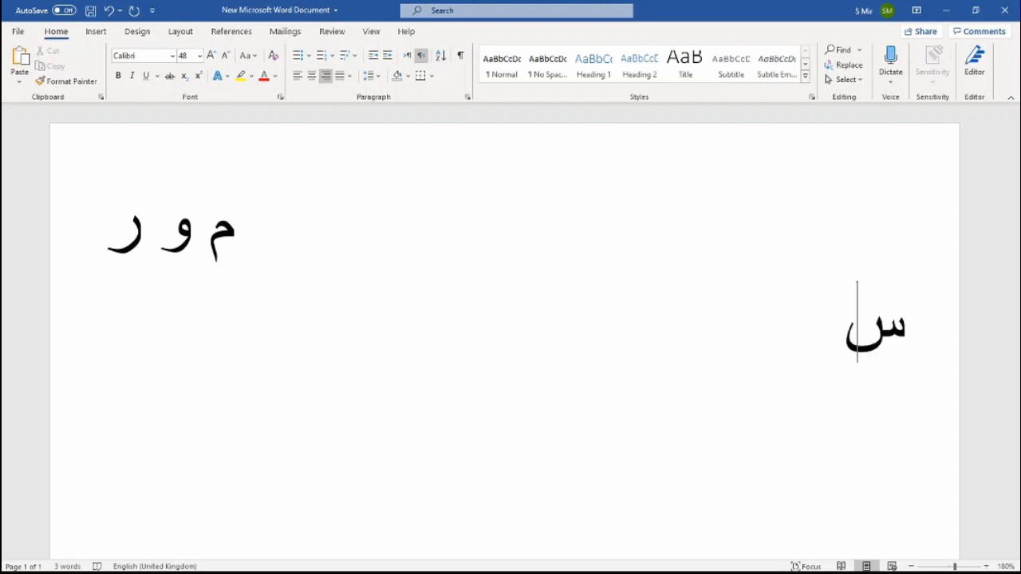
text(ا)
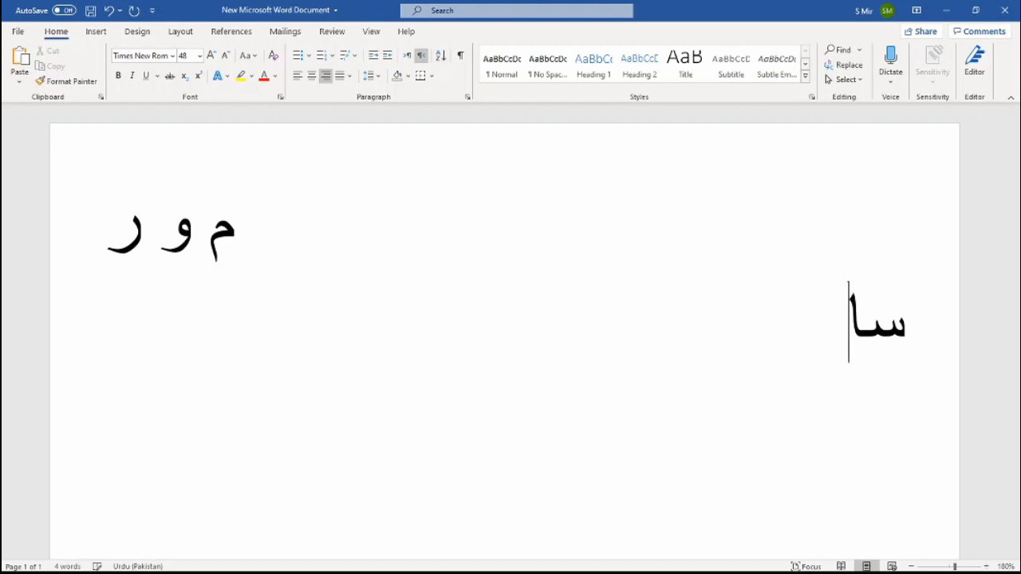
text(را پار)
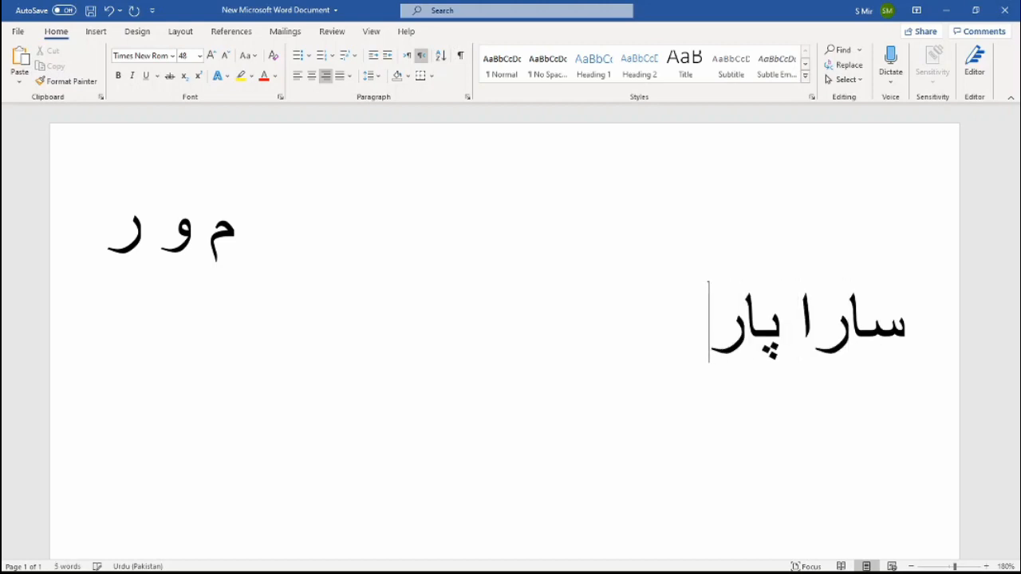
text(ک جا)
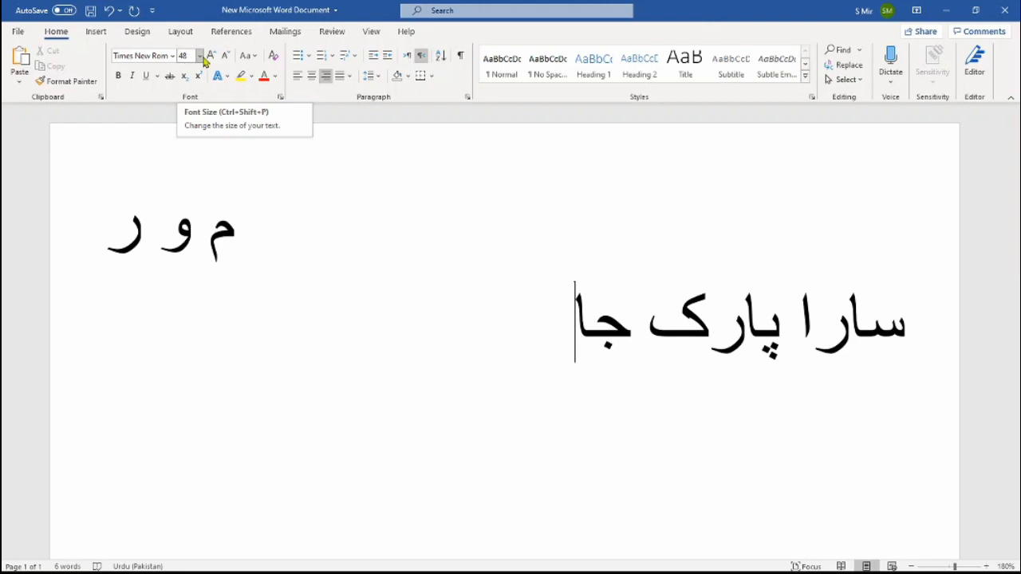
Step: Start a new line, switch the input language to English (United Kingdom) and write "Sara park ja" below the Urdu sentence
key(Return)
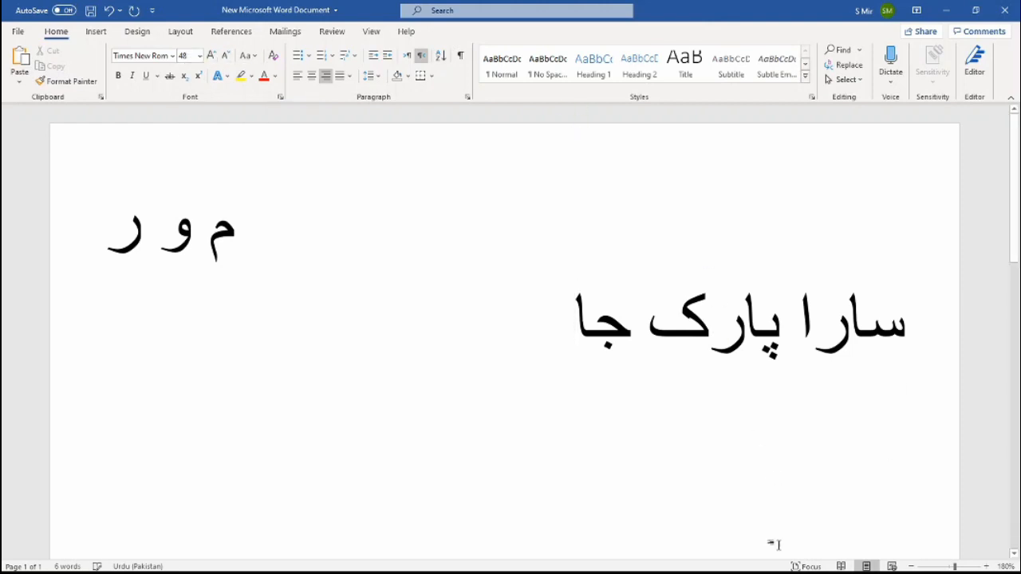
click(930, 563)
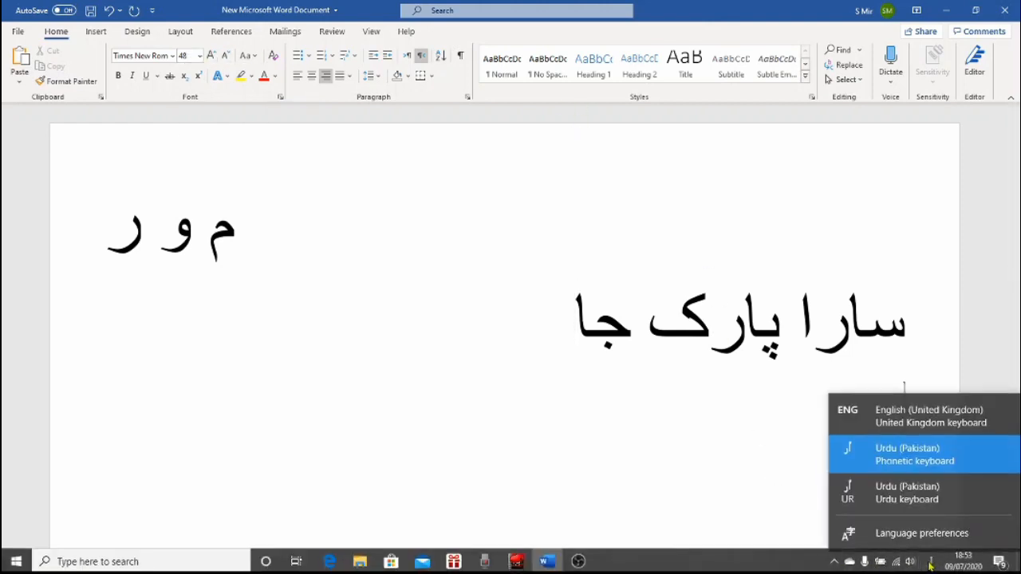
click(895, 413)
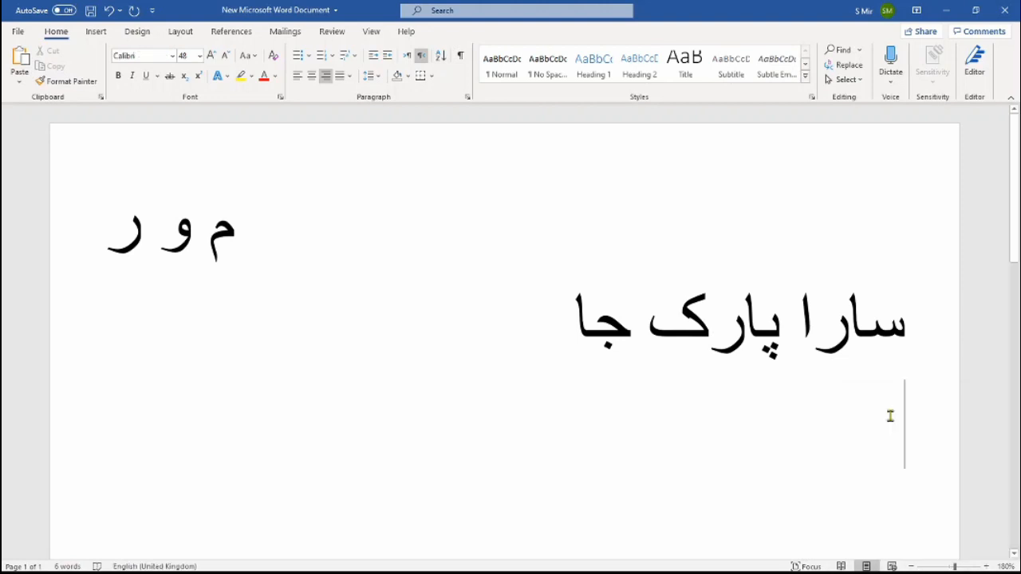
text(s)
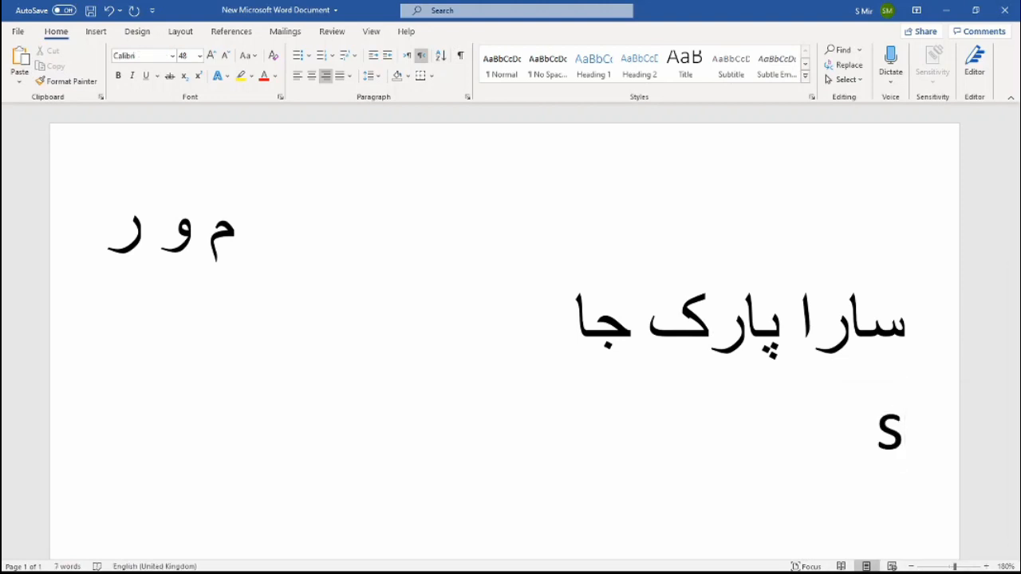
text(ar)
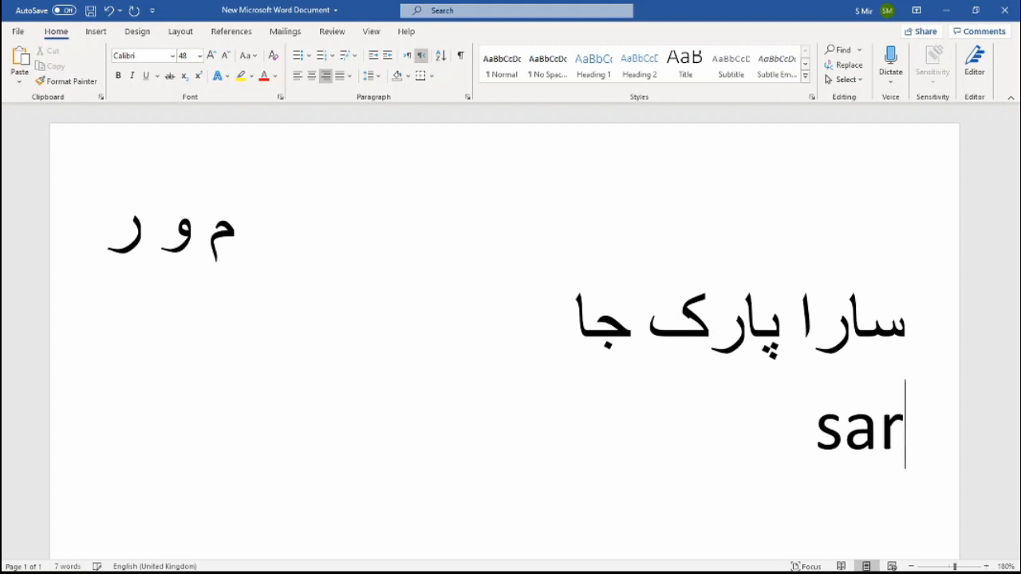
text(a )
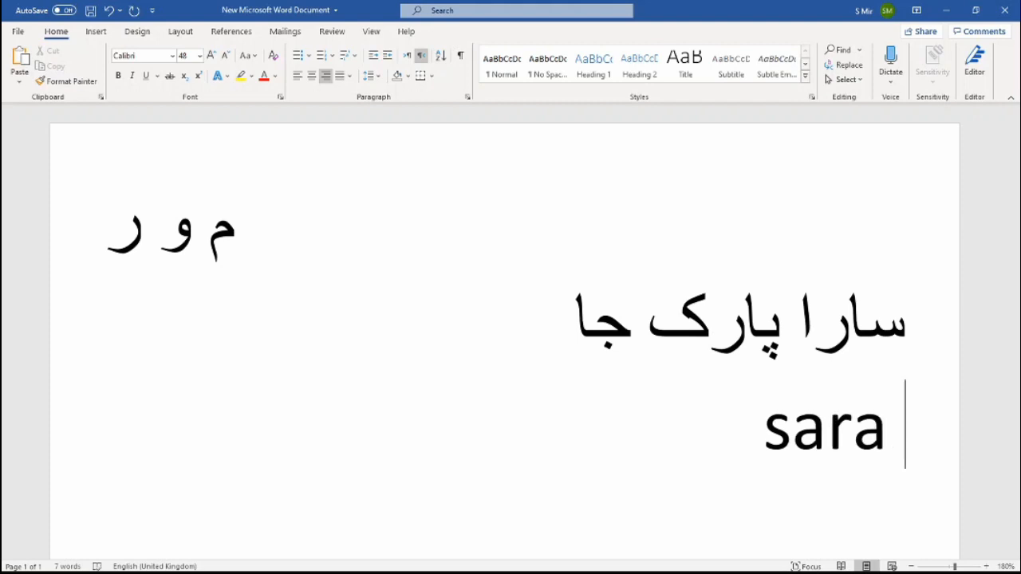
text(p)
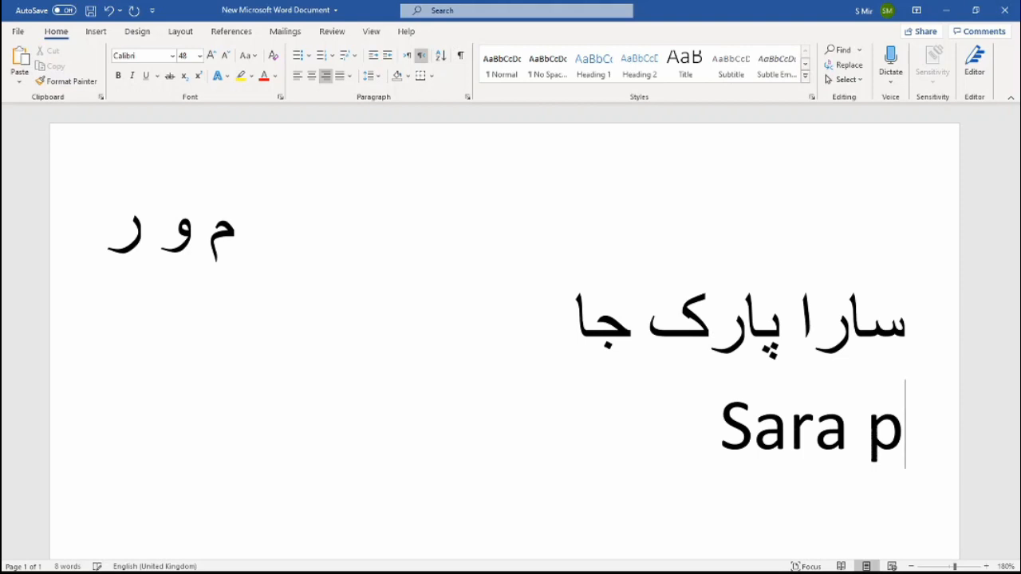
text(ar)
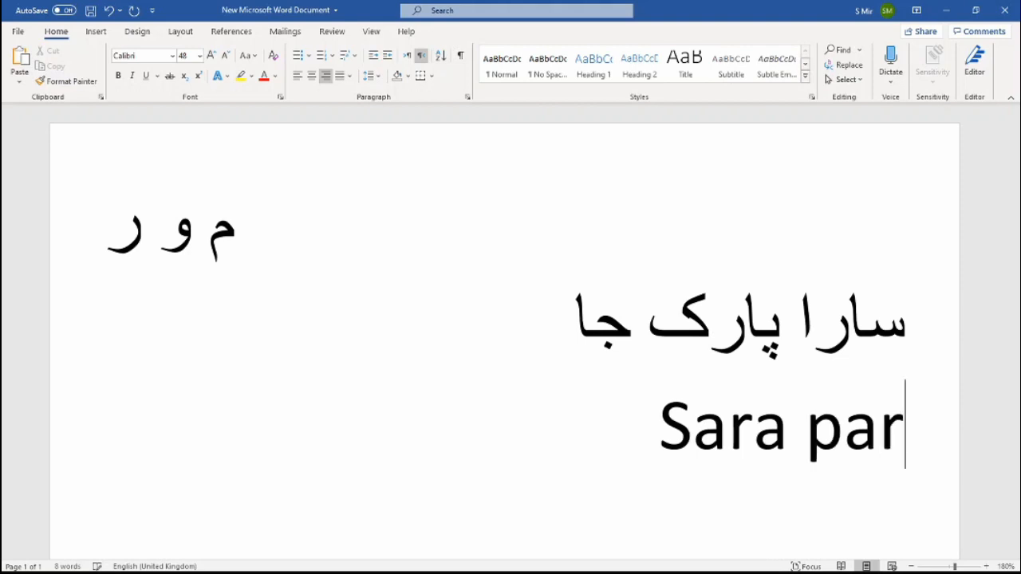
text(k)
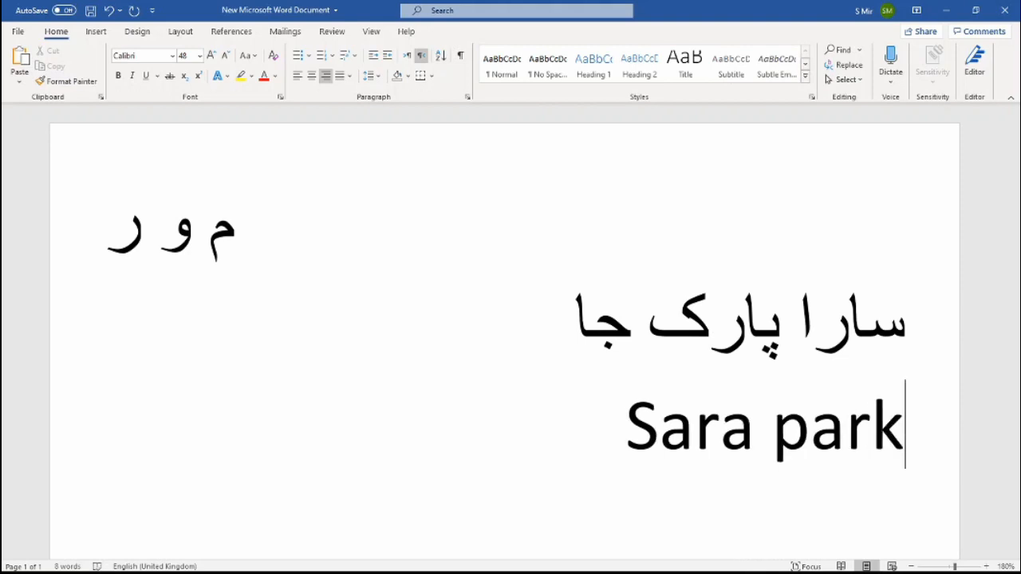
text( ja)
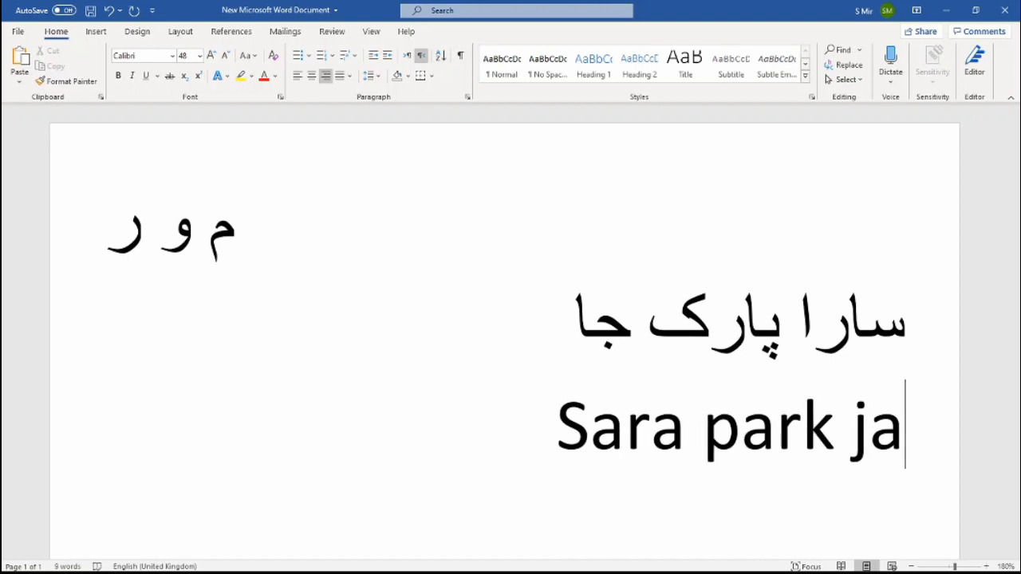
Step: Leave a blank line below "Sara park ja" and write "Dara pani la" in English letters
key(Return)
key(alt+shift)
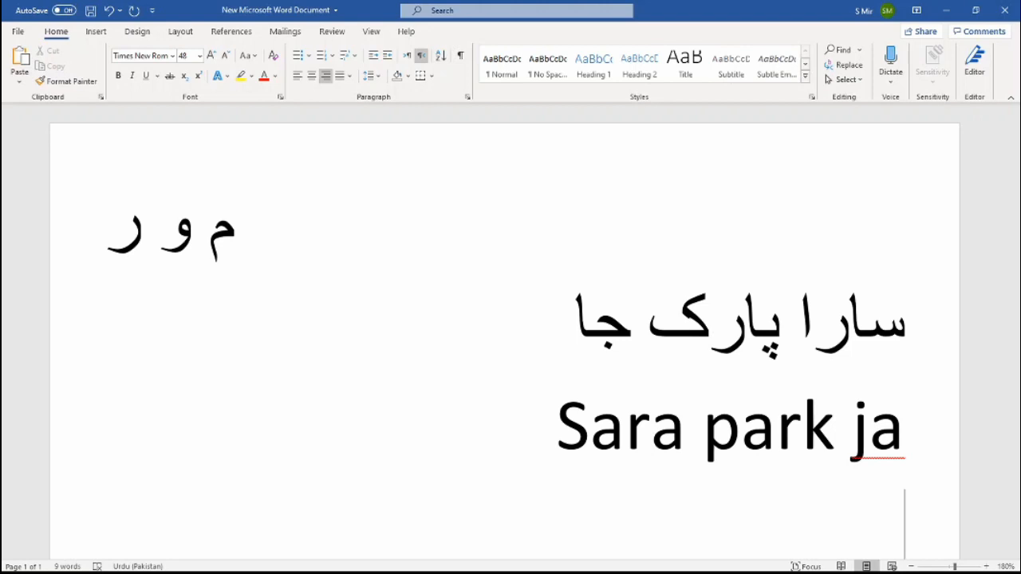
scroll(510, 319, down, 3)
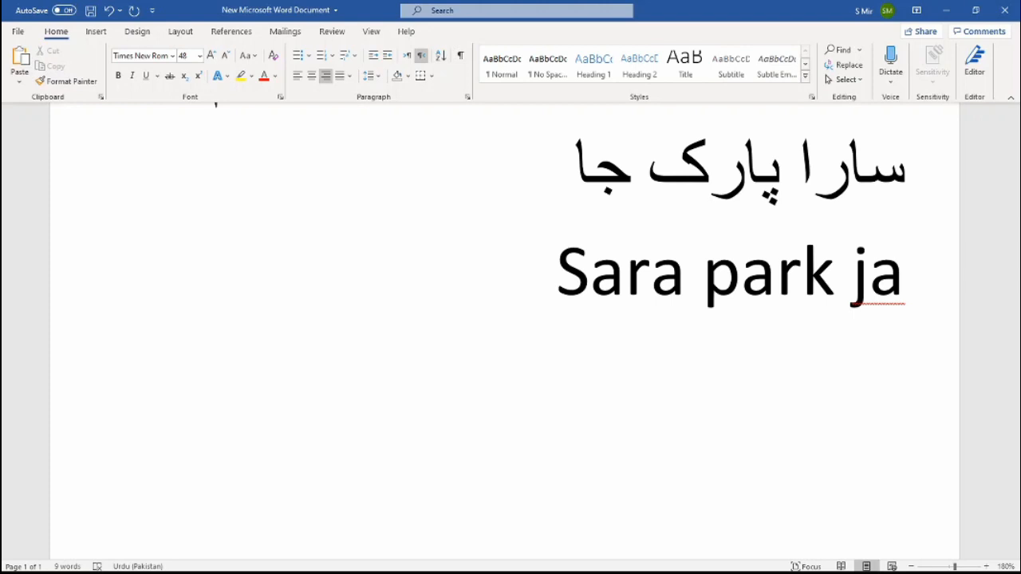
text(d)
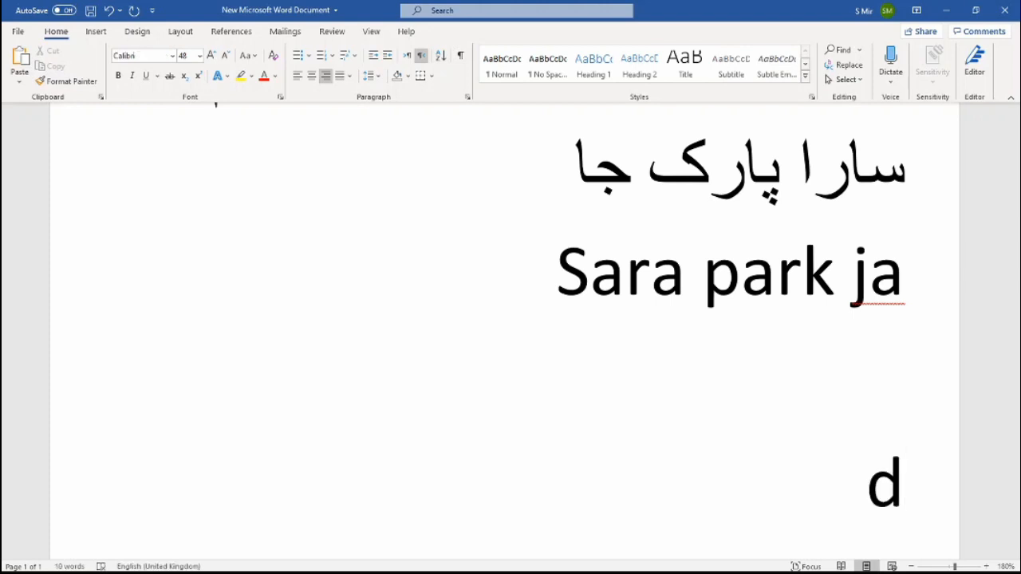
text(ara)
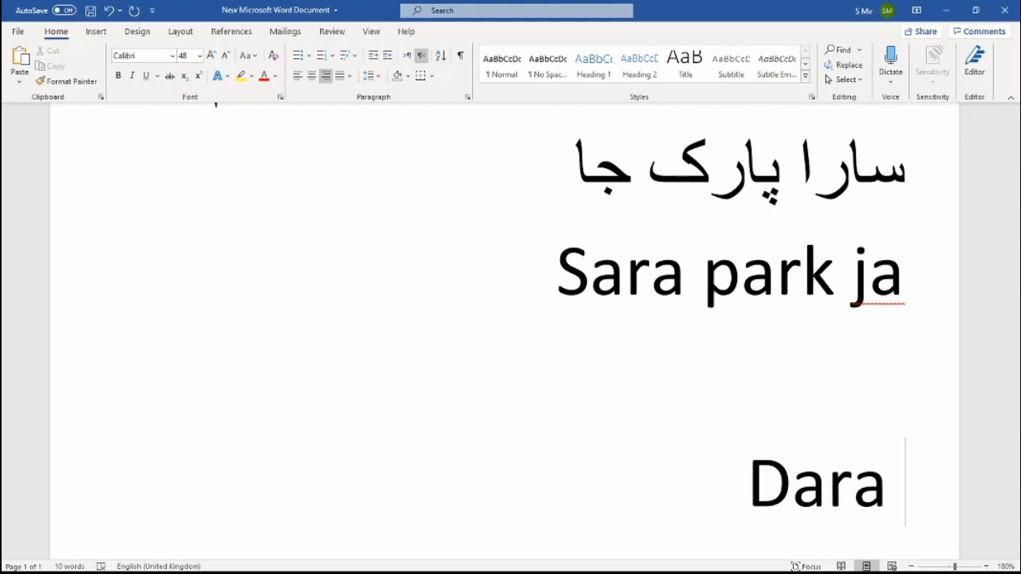
text( p)
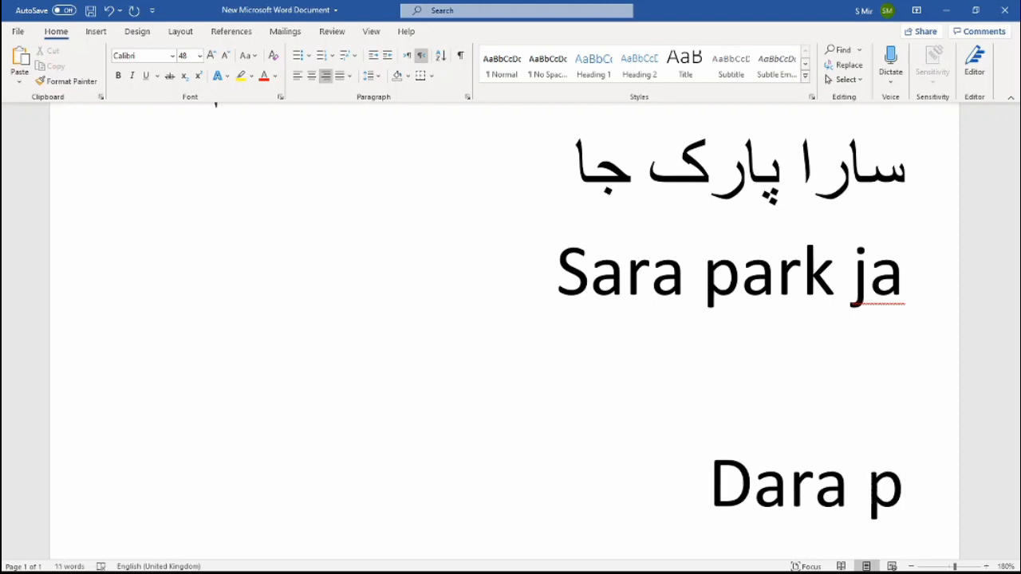
text(ani)
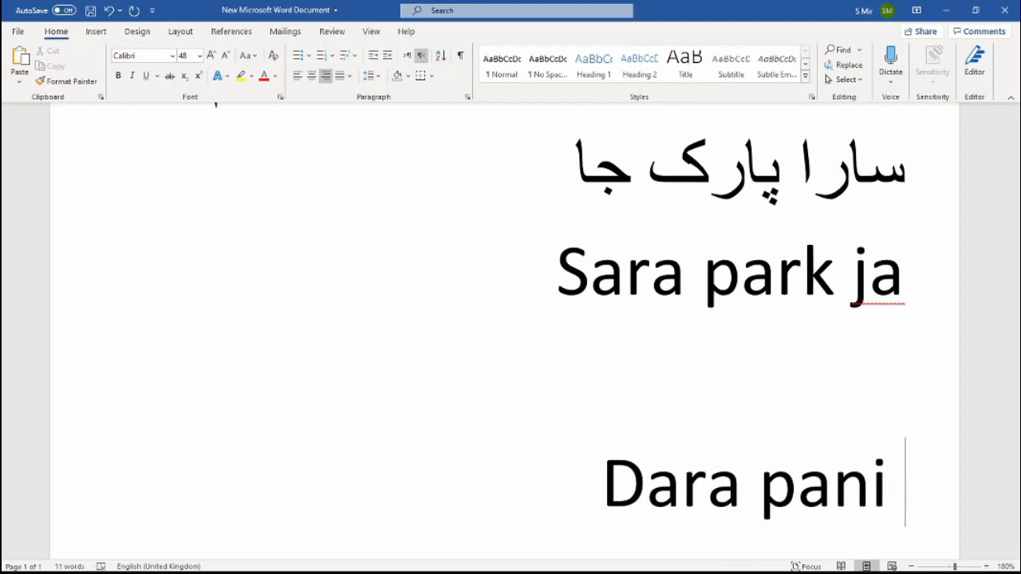
text( l)
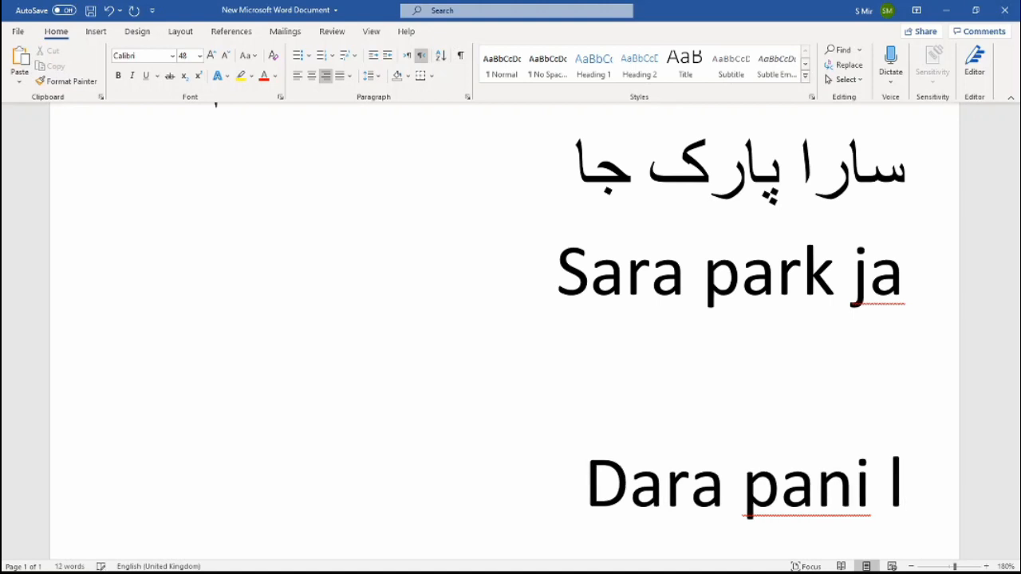
text(a)
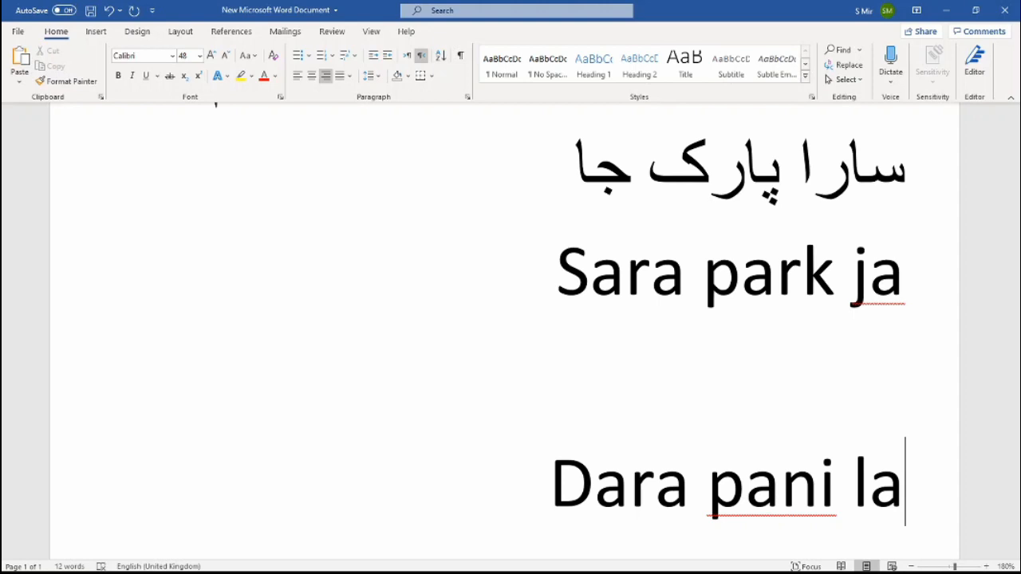
Step: Switch the input method to the Urdu (Pakistan) Phonetic keyboard and write دارا پانی لا on a new line below "Dara pani la"
key(Return)
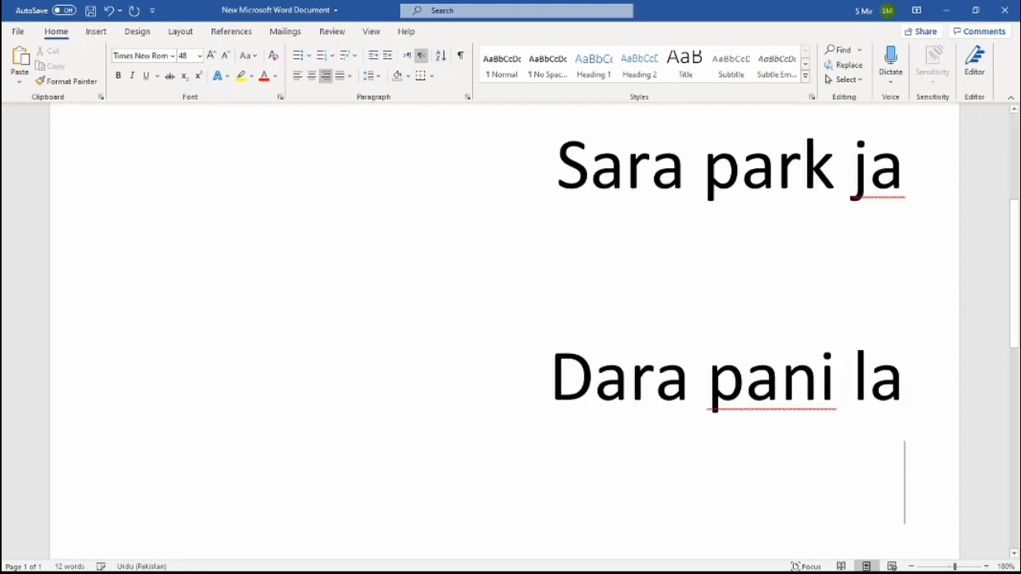
click(929, 561)
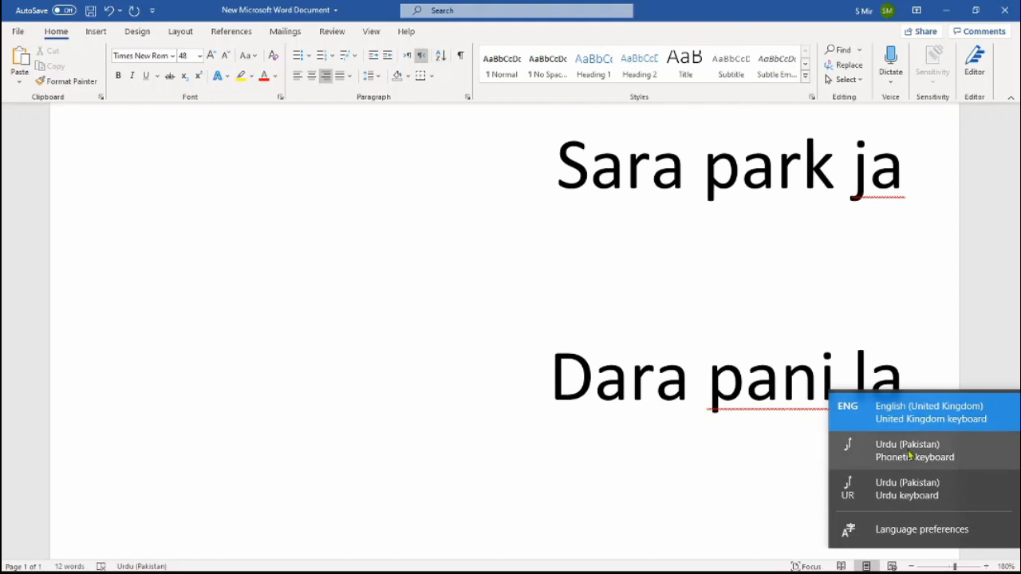
click(909, 455)
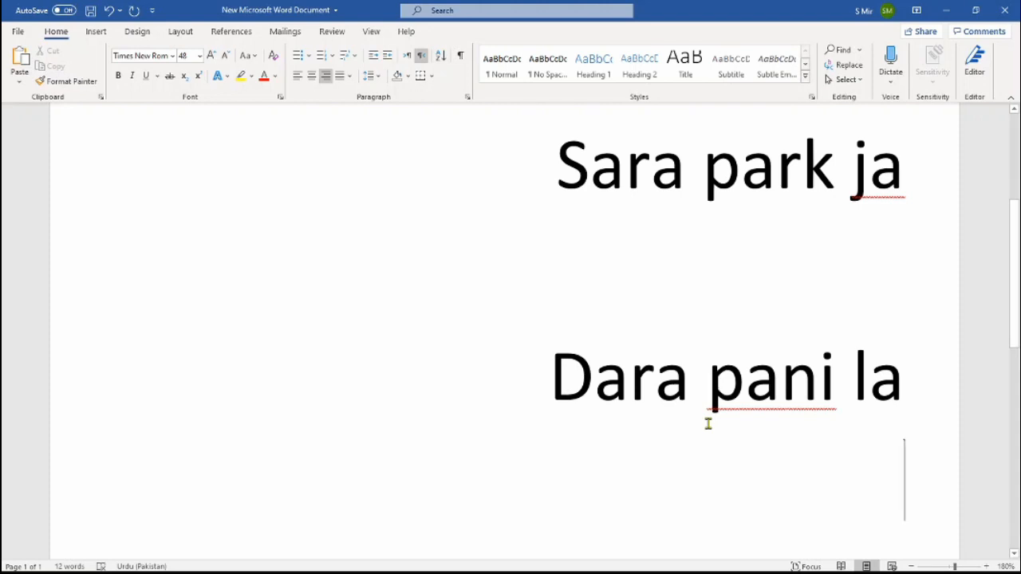
text(د)
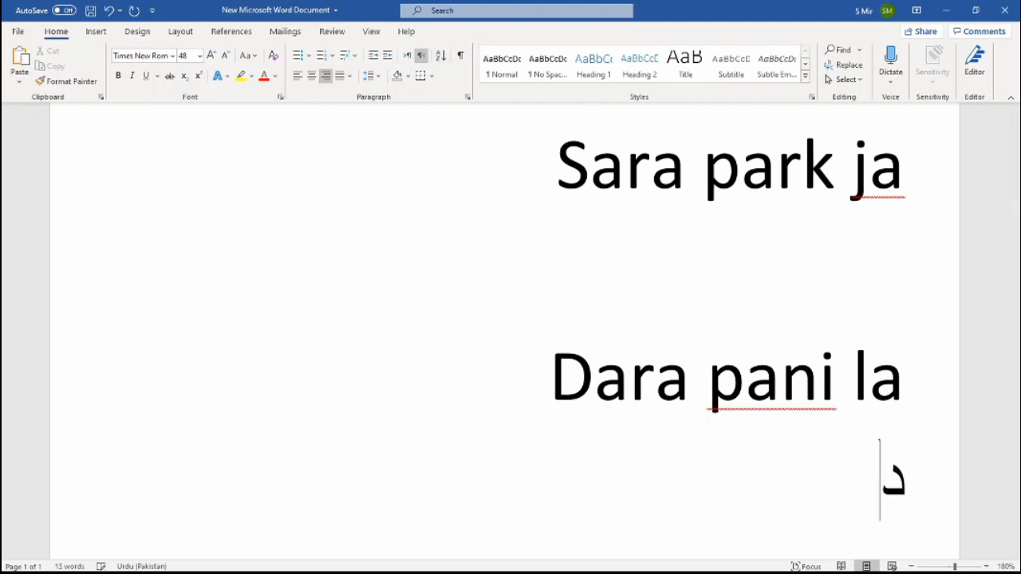
text(ا)
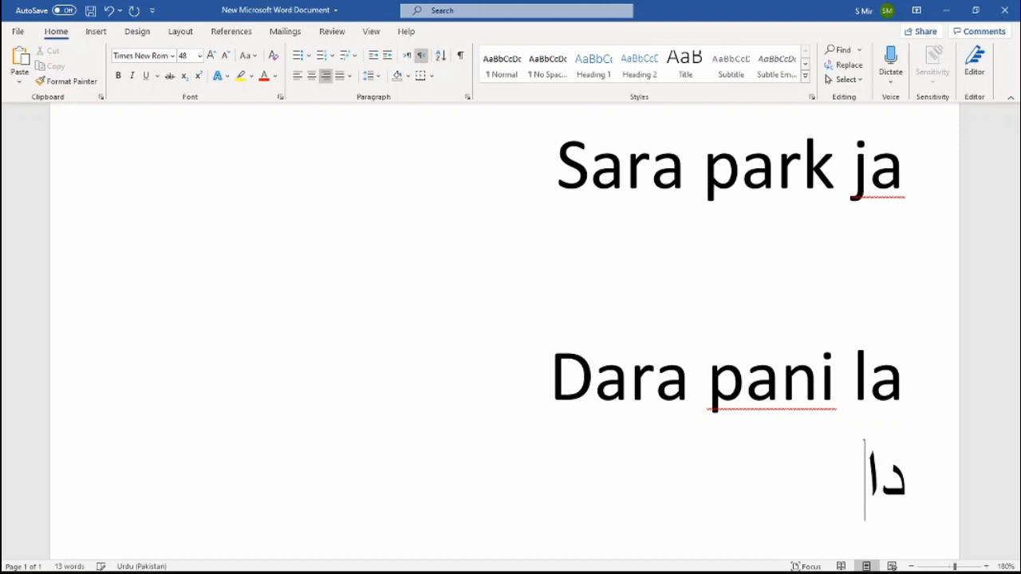
text(را پ)
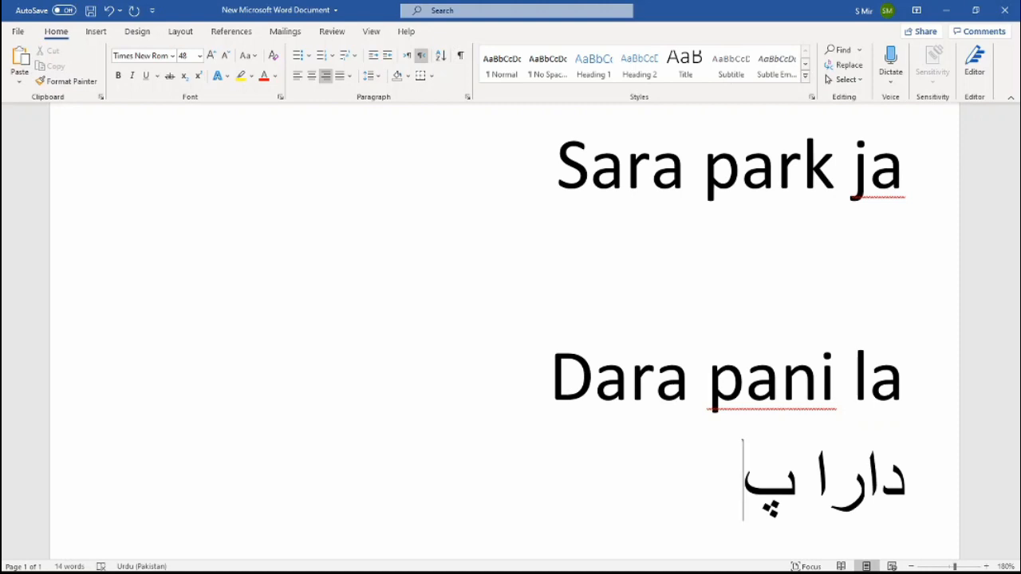
text(ا)
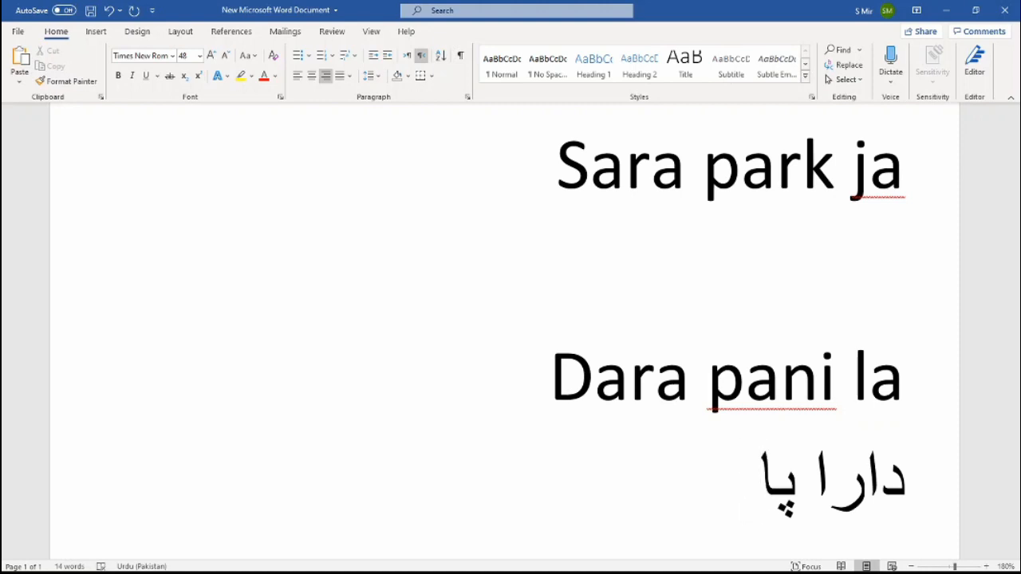
text(ن)
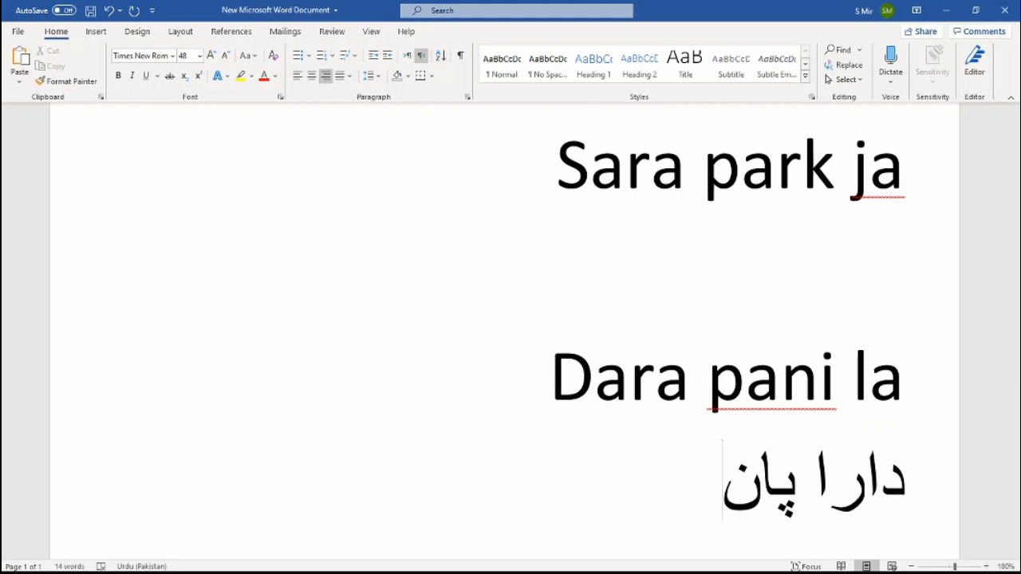
text(ی)
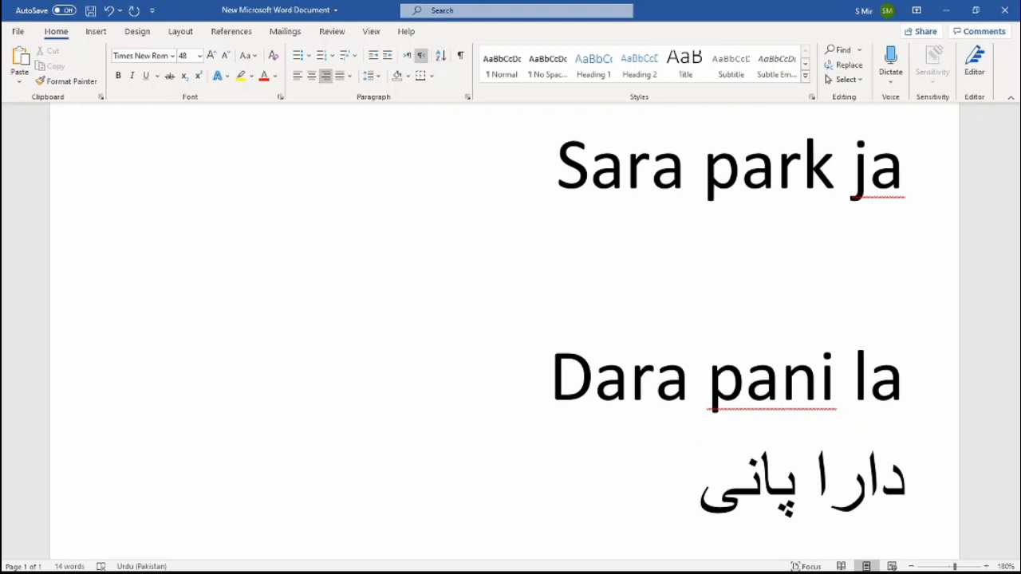
text(ل)
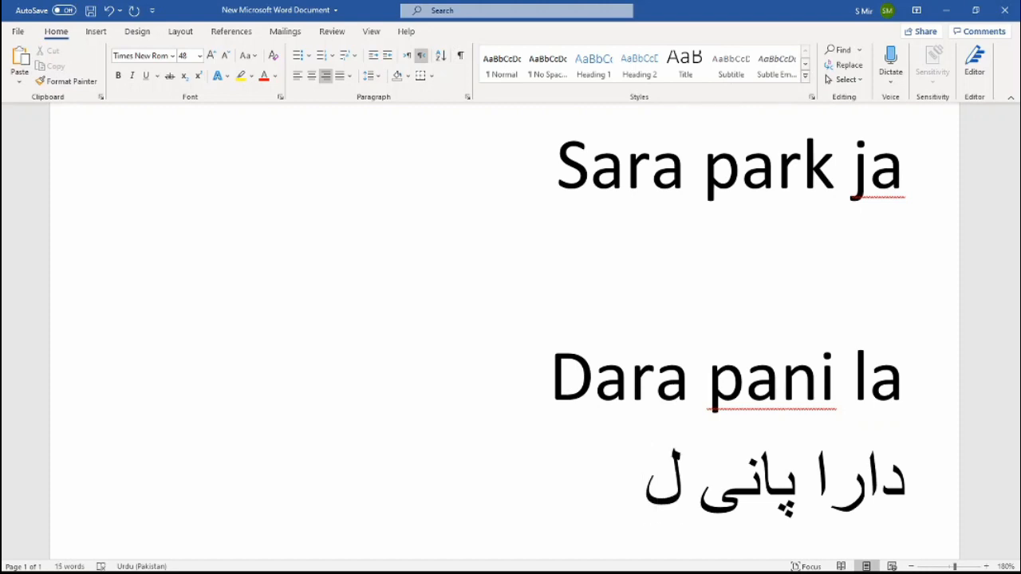
text(ا)
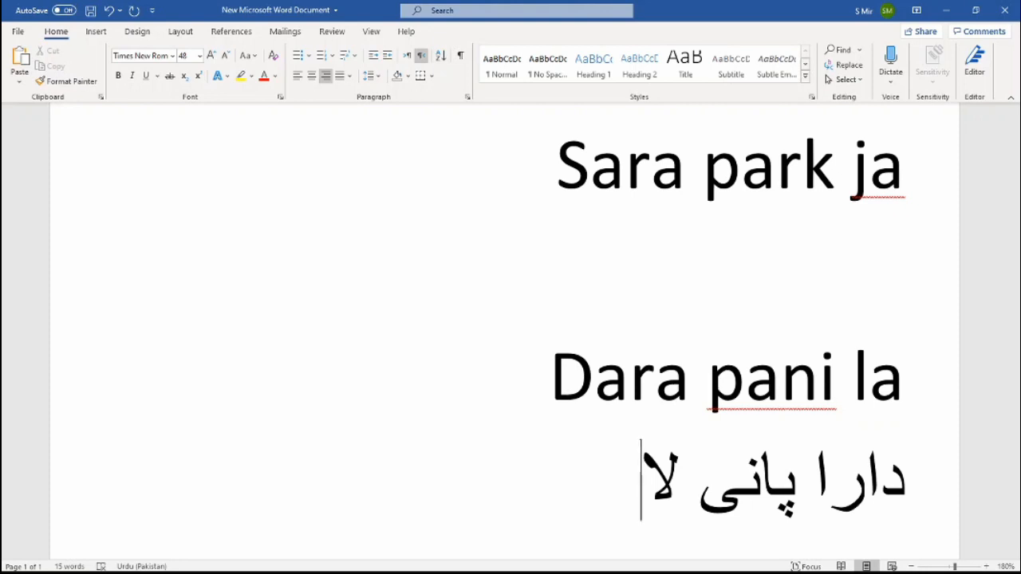
Step: Choose Urdu Typesetting as the font at the end of the last Urdu line
scroll(694, 431, up, 3)
scroll(698, 430, up, 1)
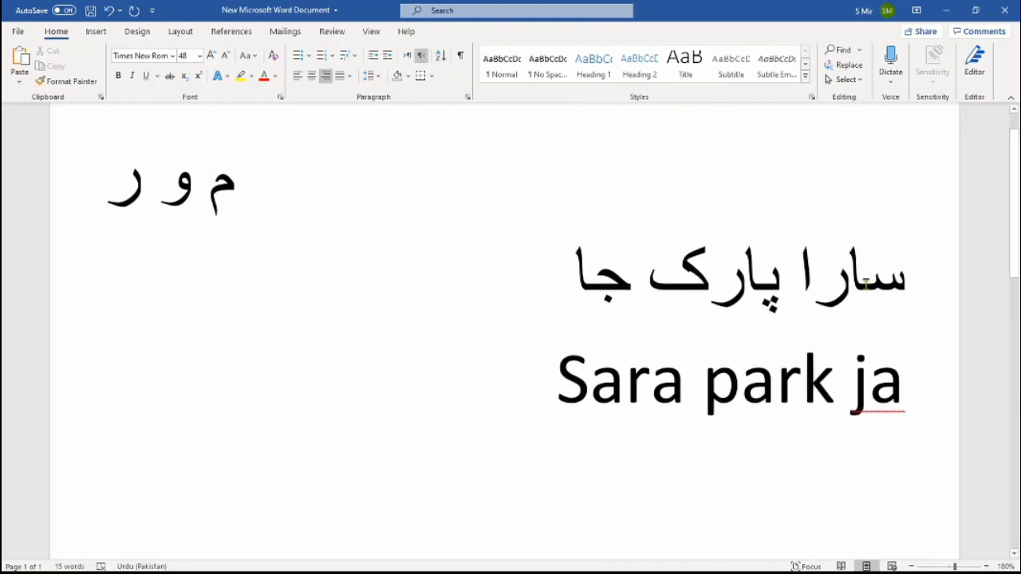
scroll(650, 303, down, 5)
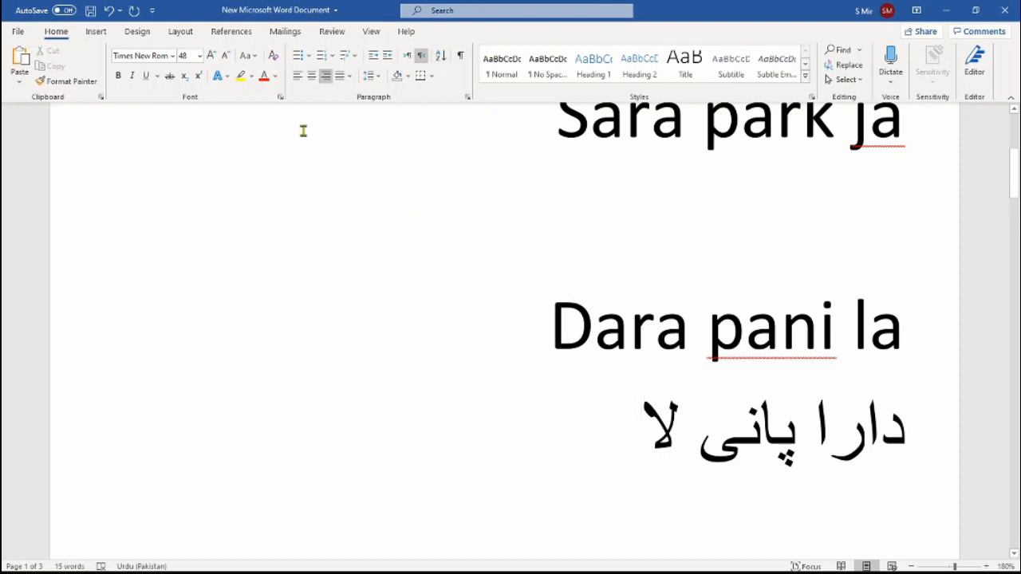
click(165, 56)
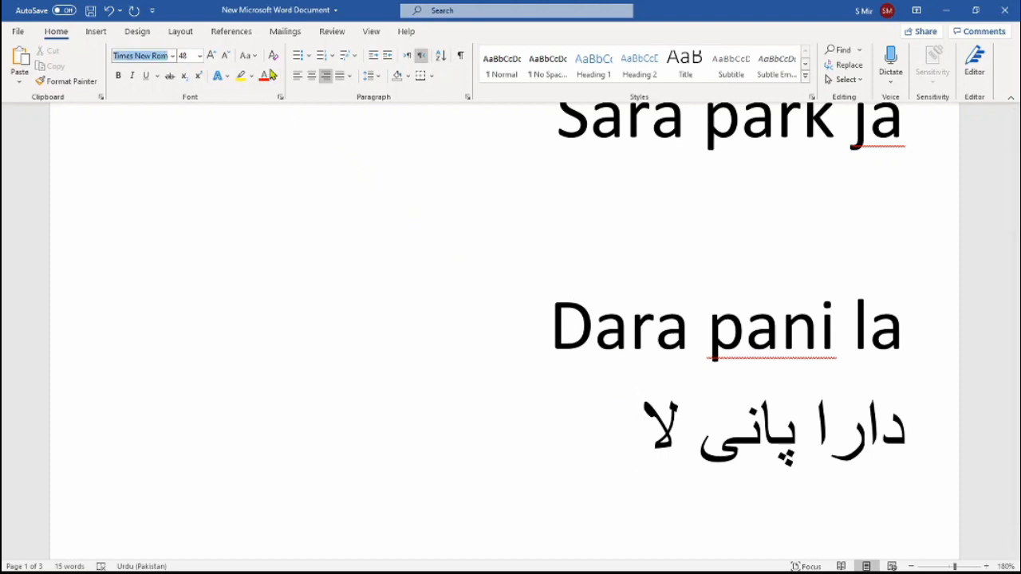
text(ur)
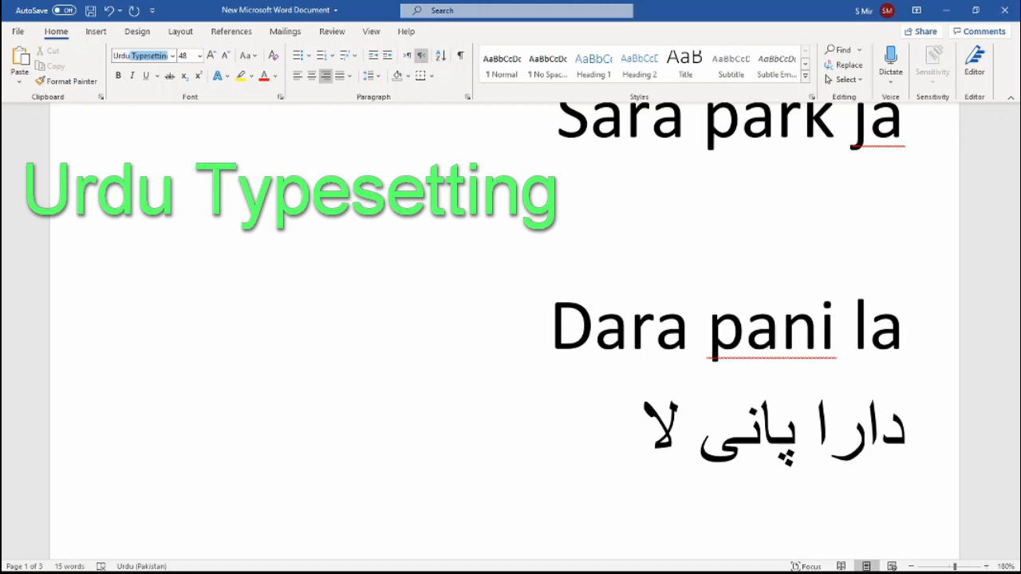
double_click(151, 59)
Step: Switch the input method to the Urdu (Pakistan) Phonetic keyboard and write دارا پا نی لا on a new line below the last Urdu line
mouse_move(989, 570)
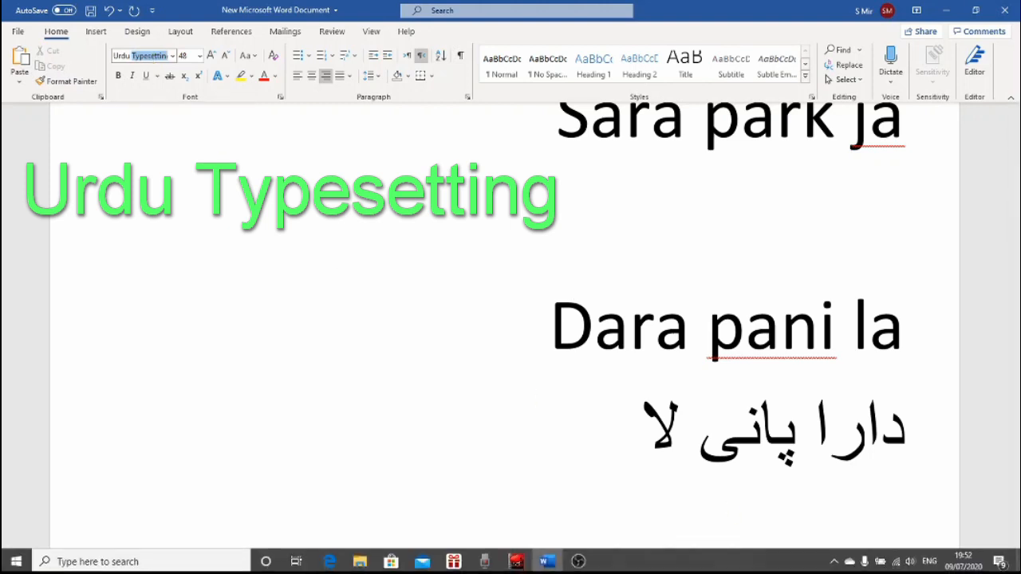
click(929, 561)
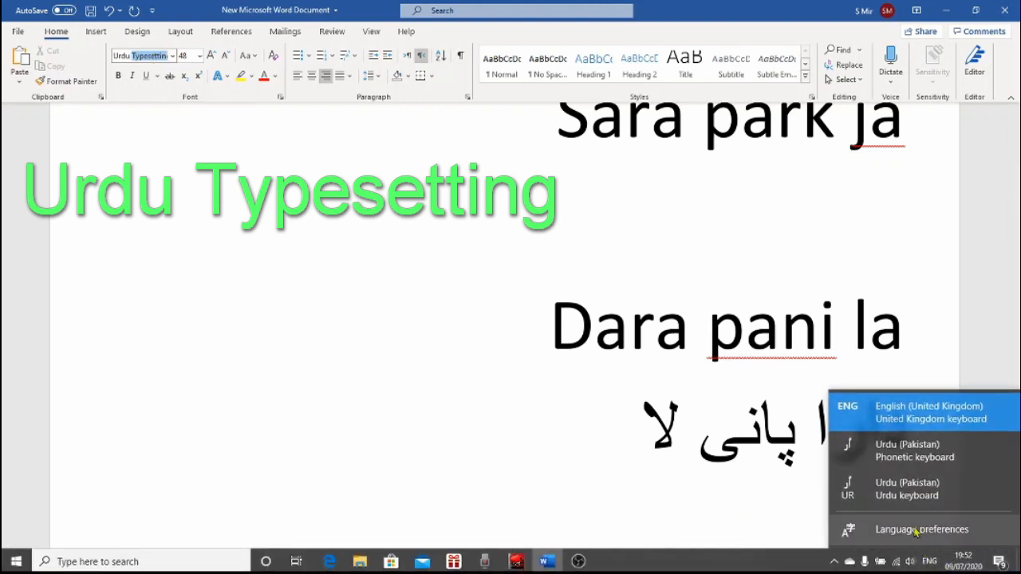
click(915, 455)
click(638, 440)
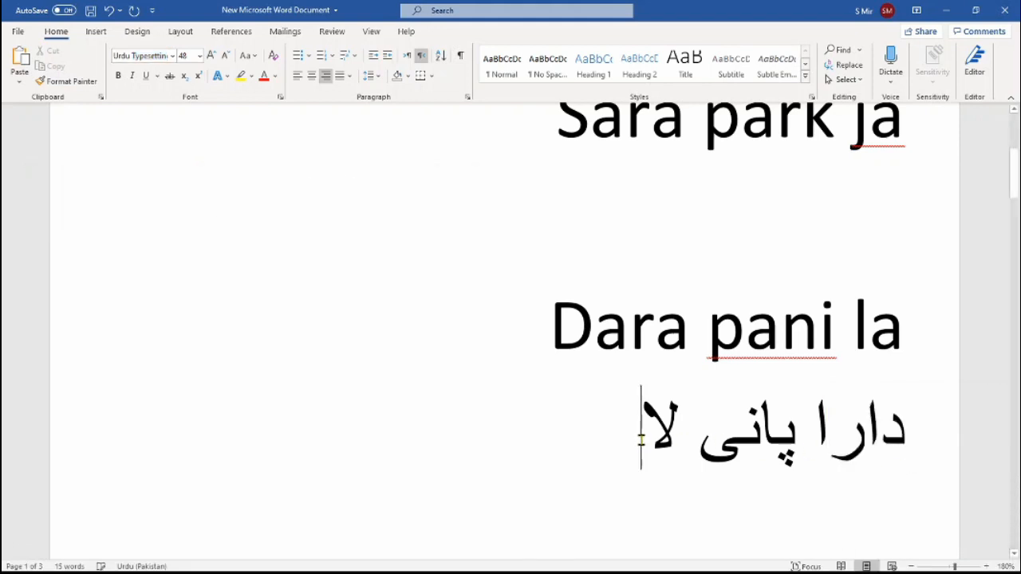
key(Return)
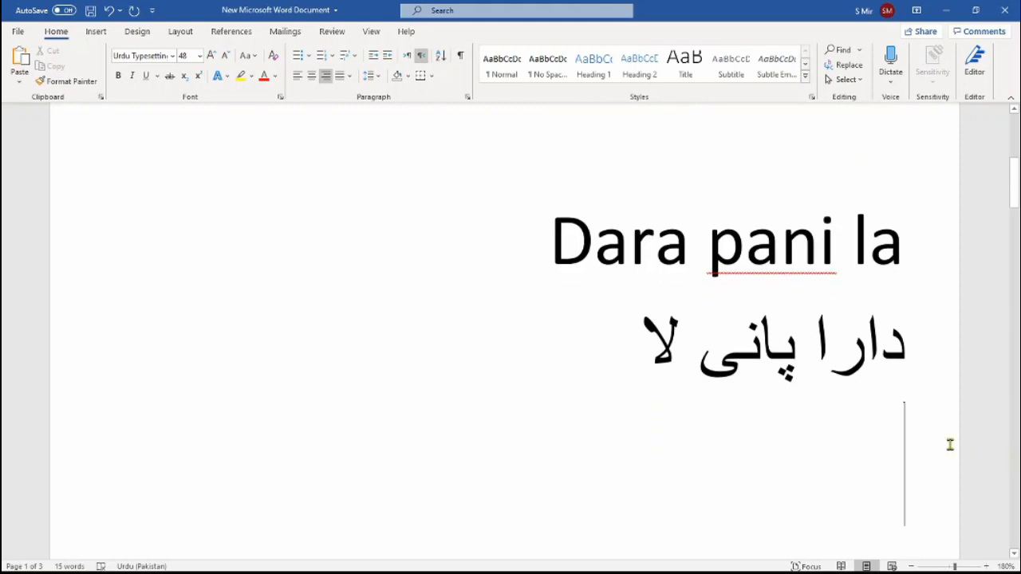
text(دارا)
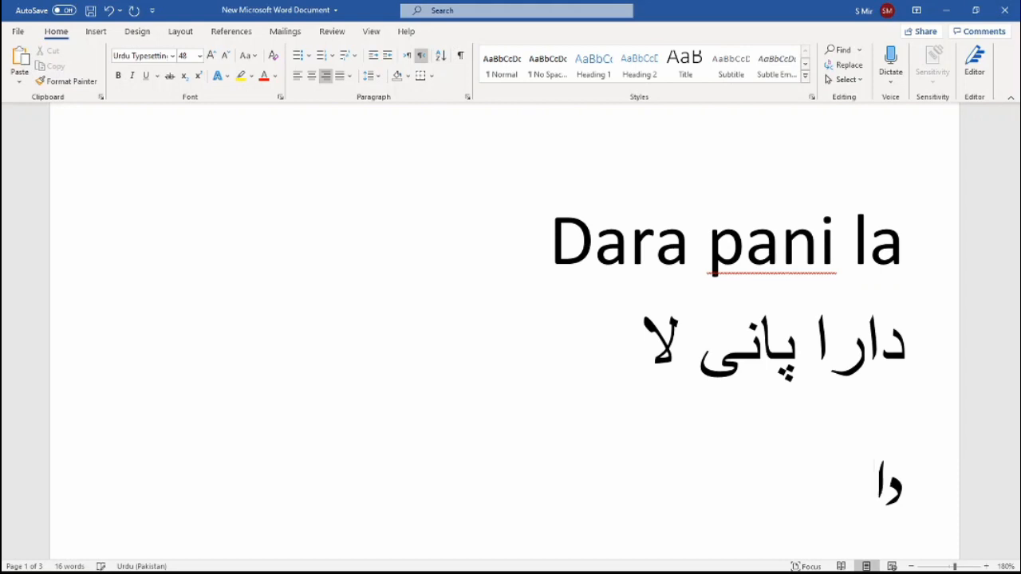
text( پ)
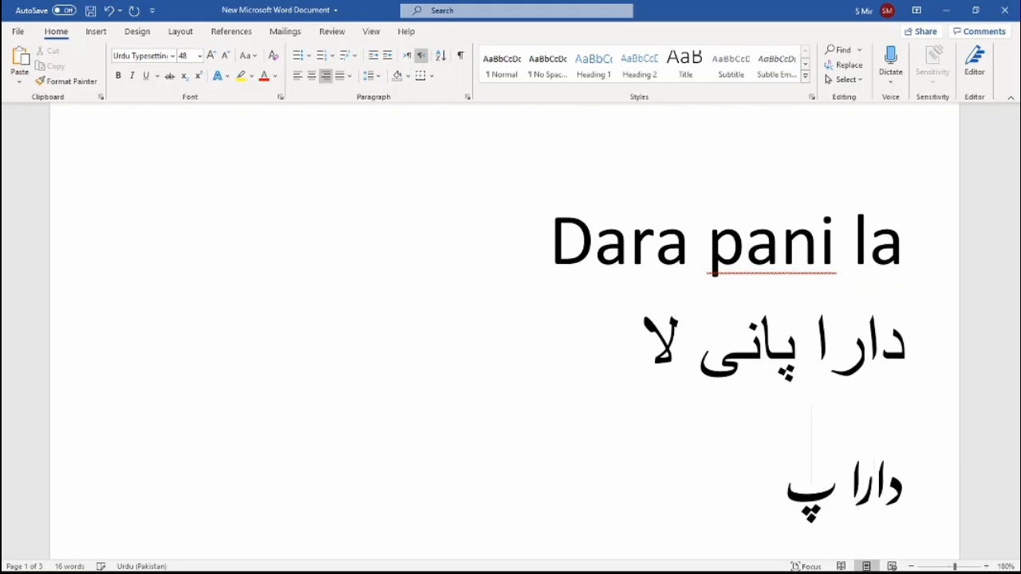
text(ان)
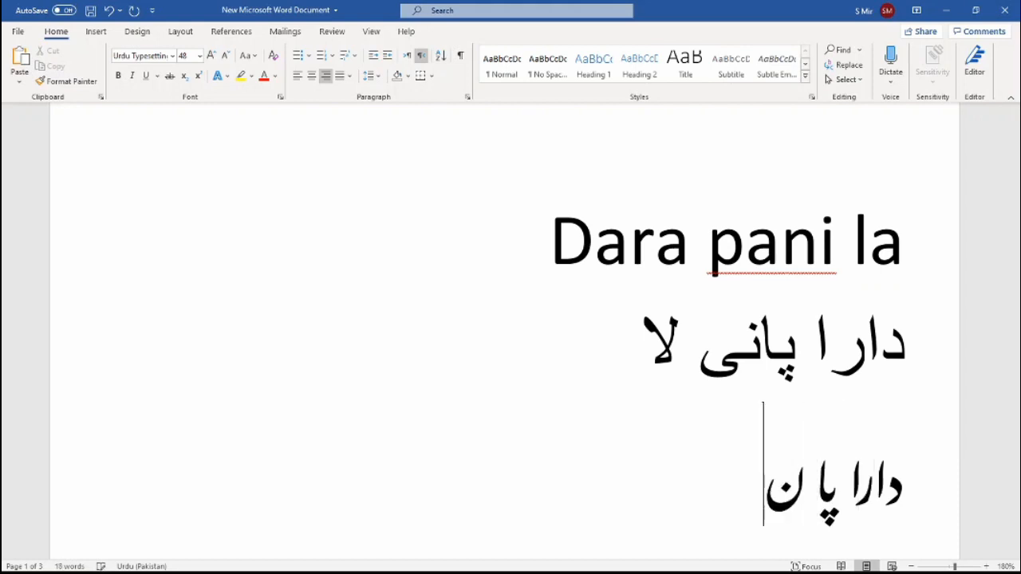
text(ی ل)
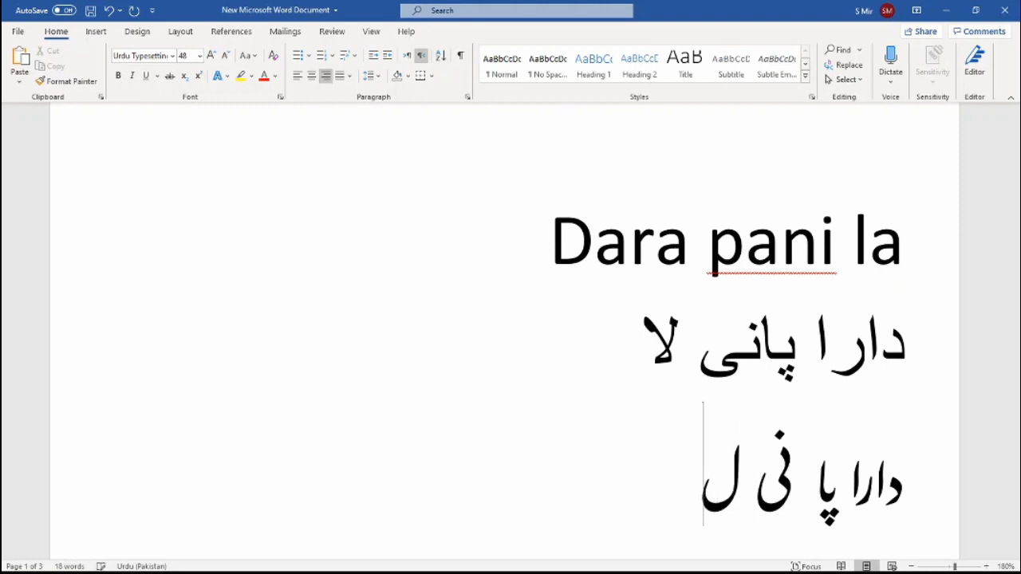
text(ا)
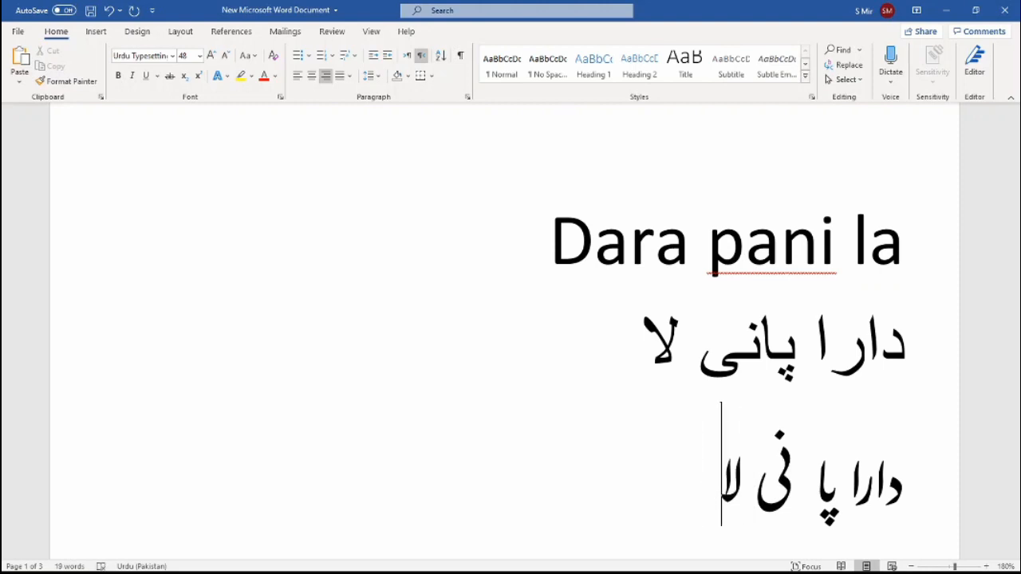